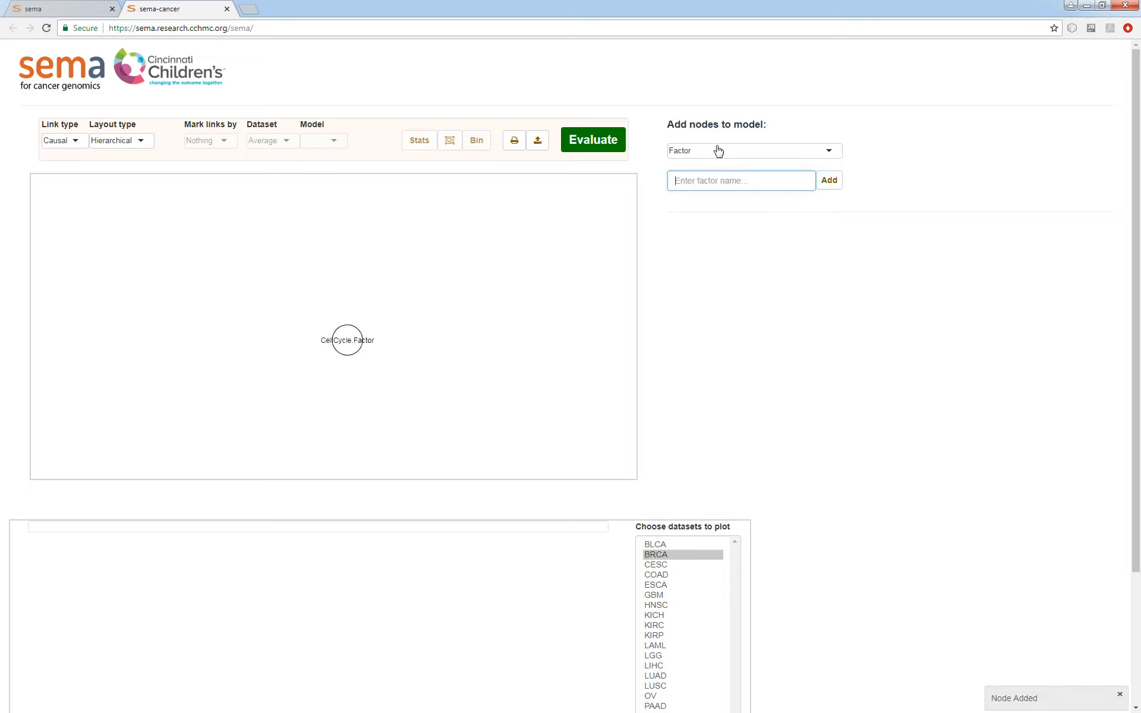
- Add a factor node named Immune to the model
{"action": "type", "text": "Immune"}
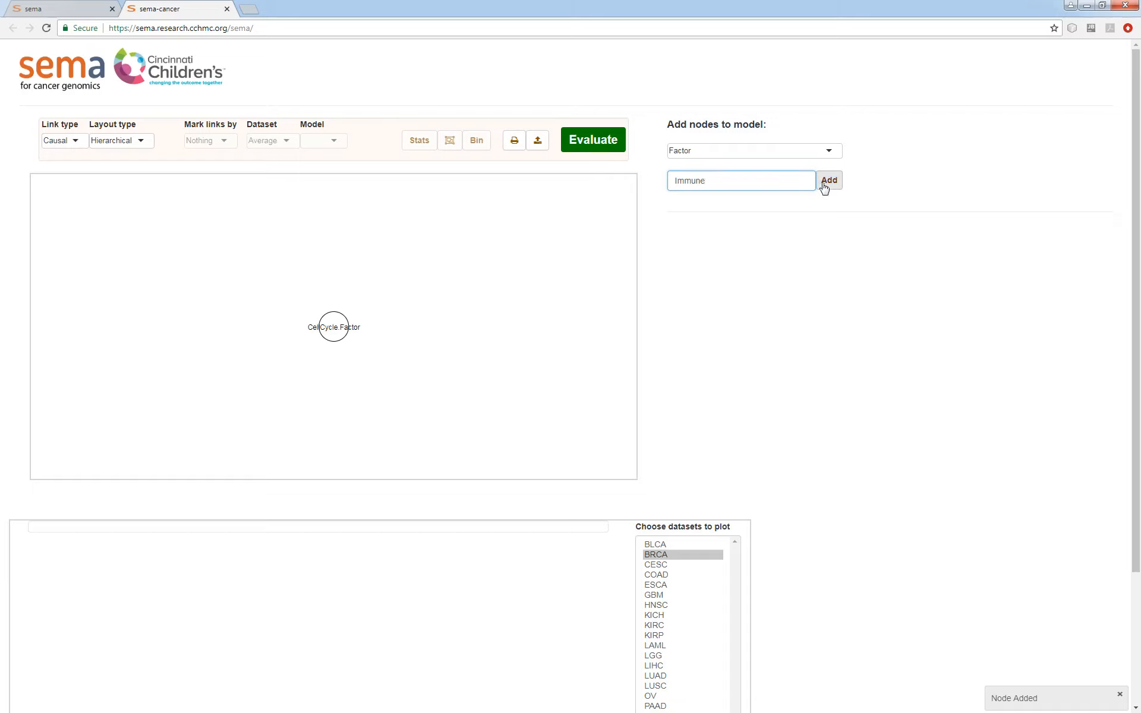
{"action": "left_click", "coordinate": [826, 182]}
- Add mRNA (RNAseq) nodes for the genes CCNB1, CCNE1, PLK1 and MKI67 to the model
{"action": "left_click", "coordinate": [704, 155]}
{"action": "left_click", "coordinate": [704, 167]}
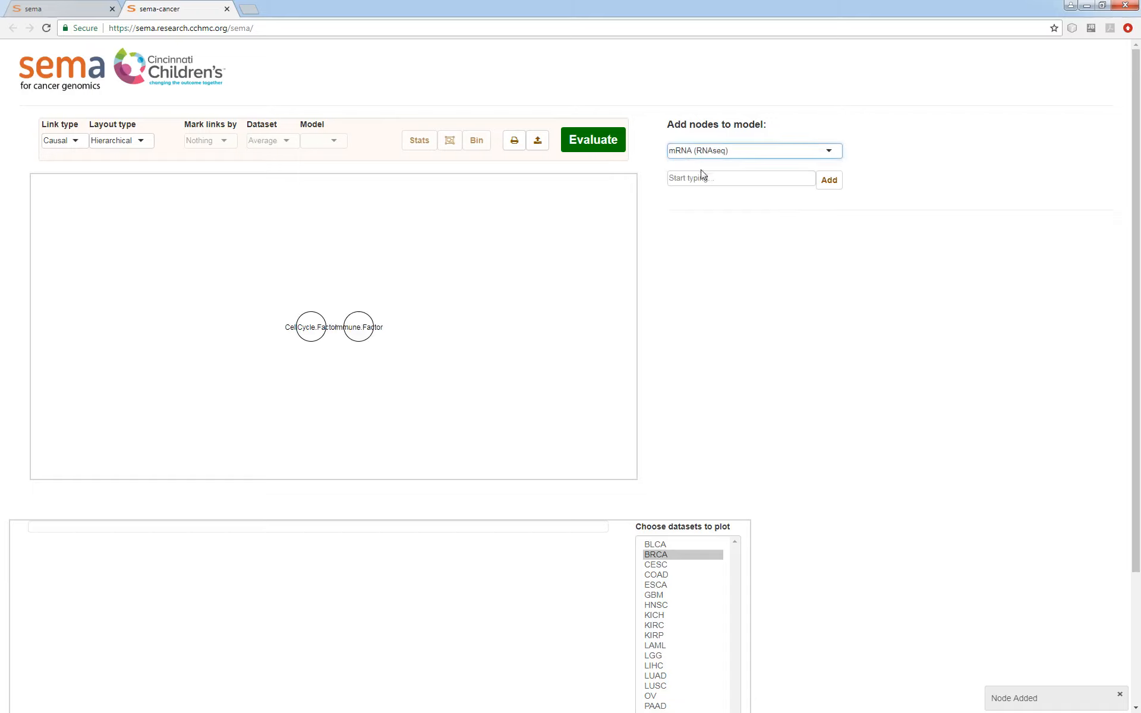
{"action": "left_click", "coordinate": [740, 182]}
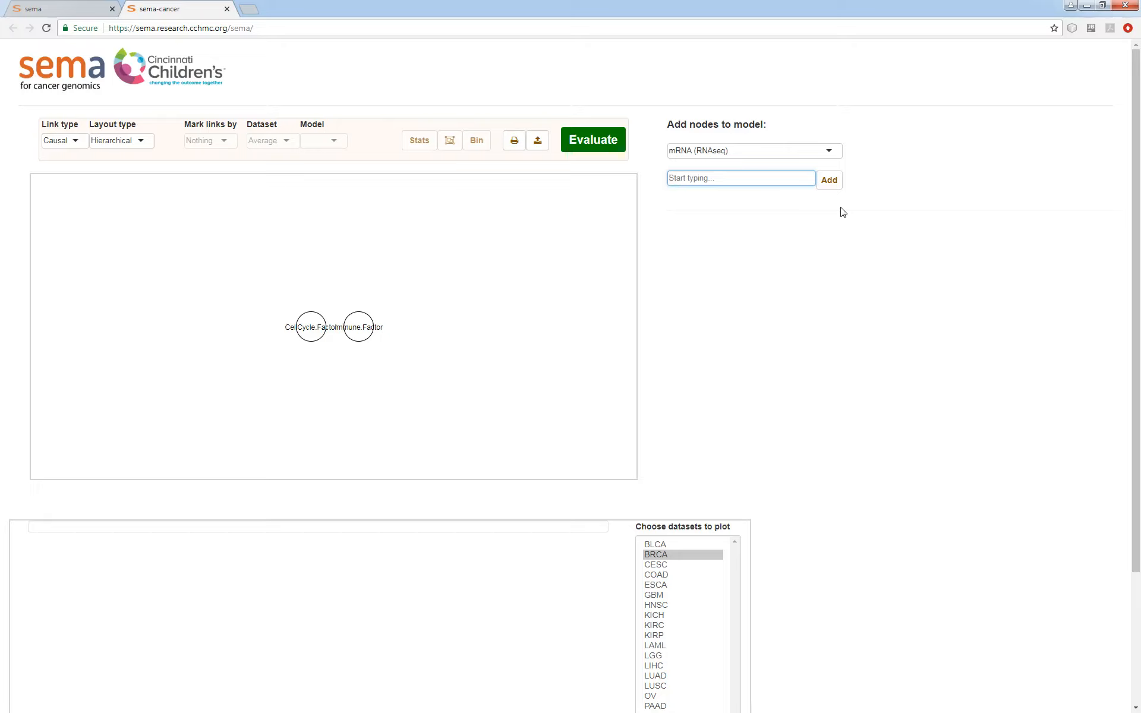
{"action": "type", "text": "ccnb1"}
{"action": "key", "text": "Return"}
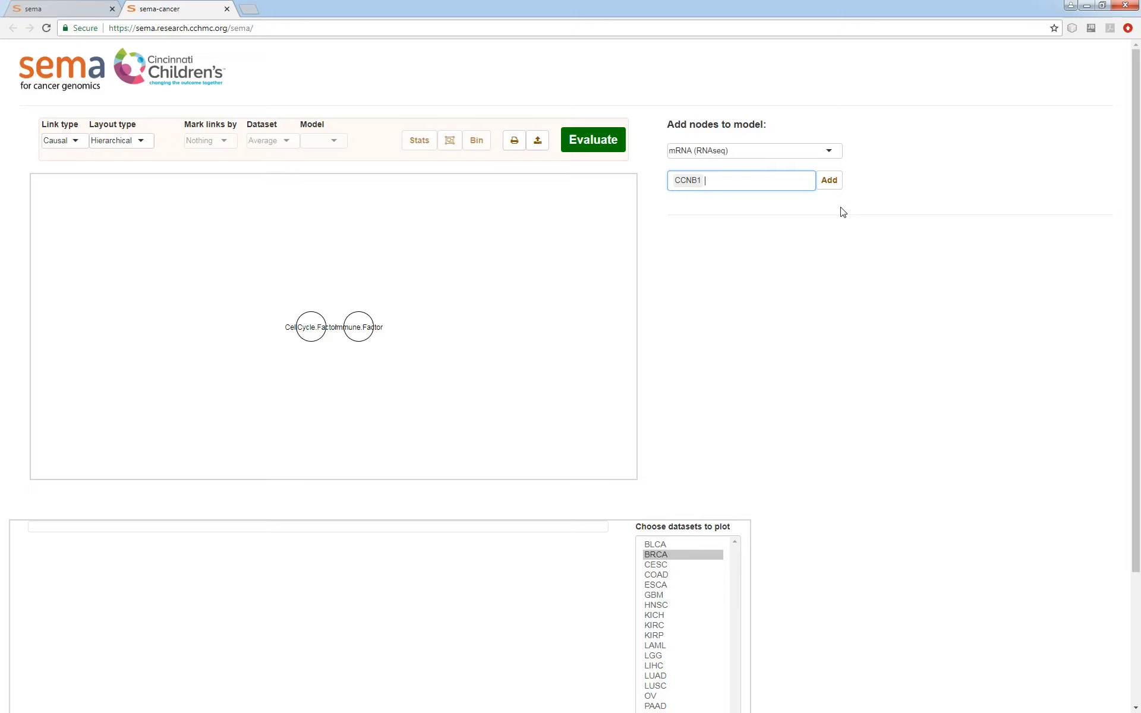
{"action": "type", "text": "ccne1"}
{"action": "key", "text": "Return"}
{"action": "type", "text": "plk1"}
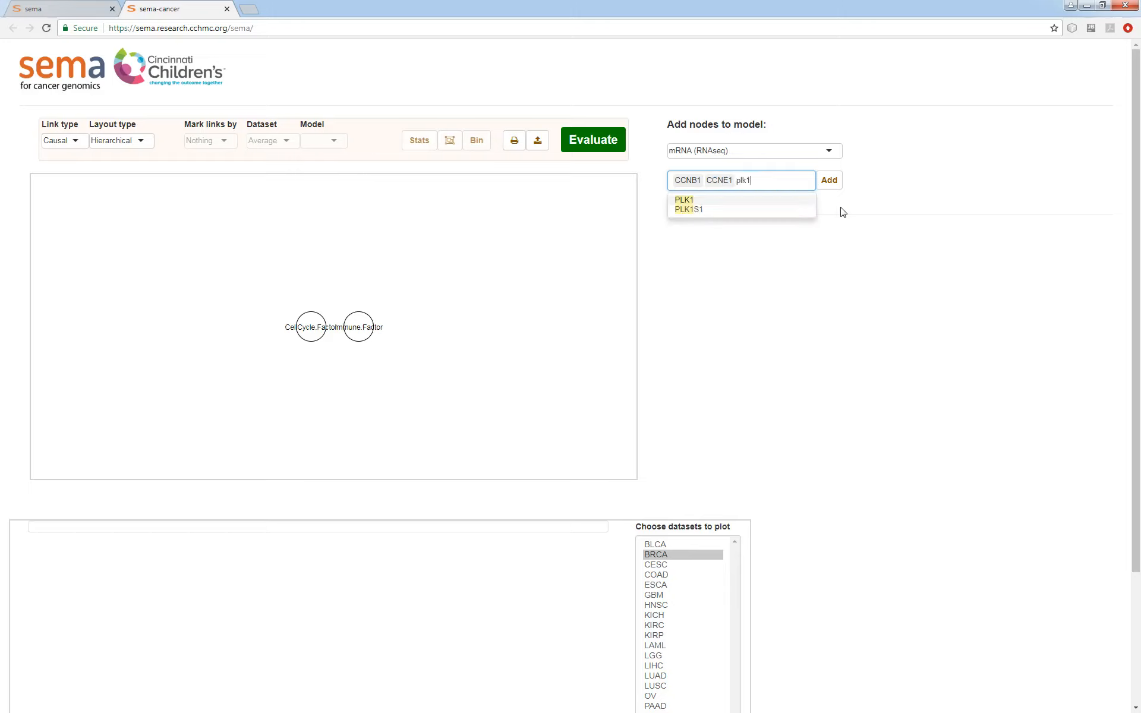
{"action": "key", "text": "Return"}
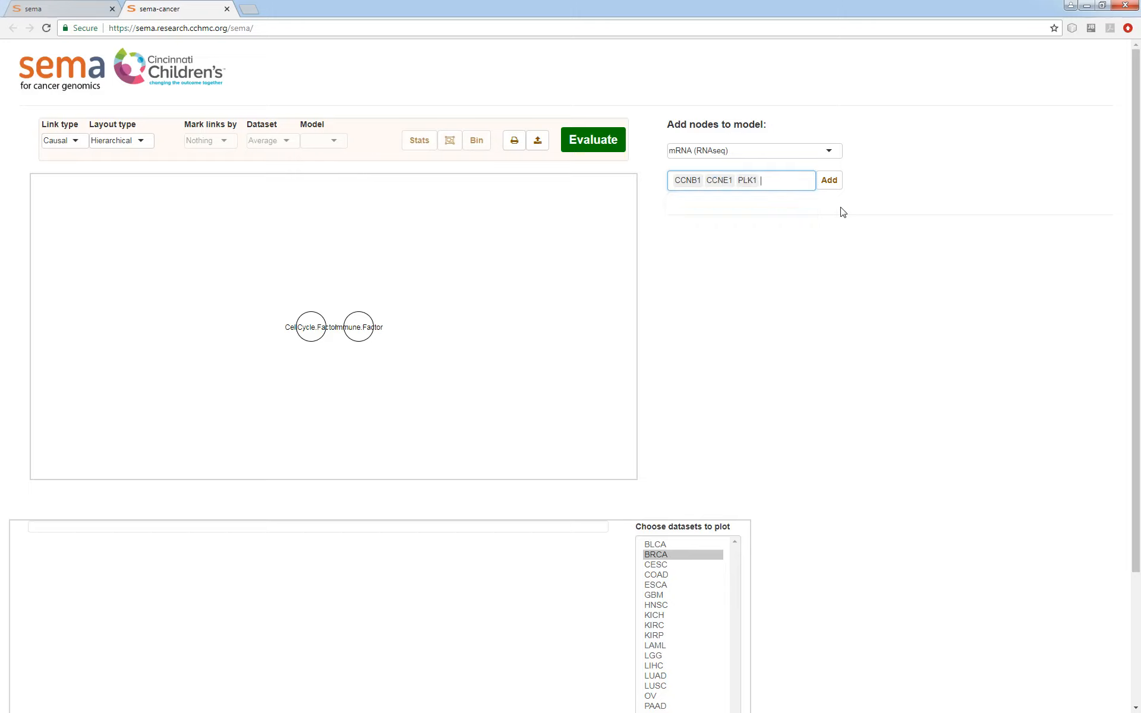
{"action": "type", "text": "mki67"}
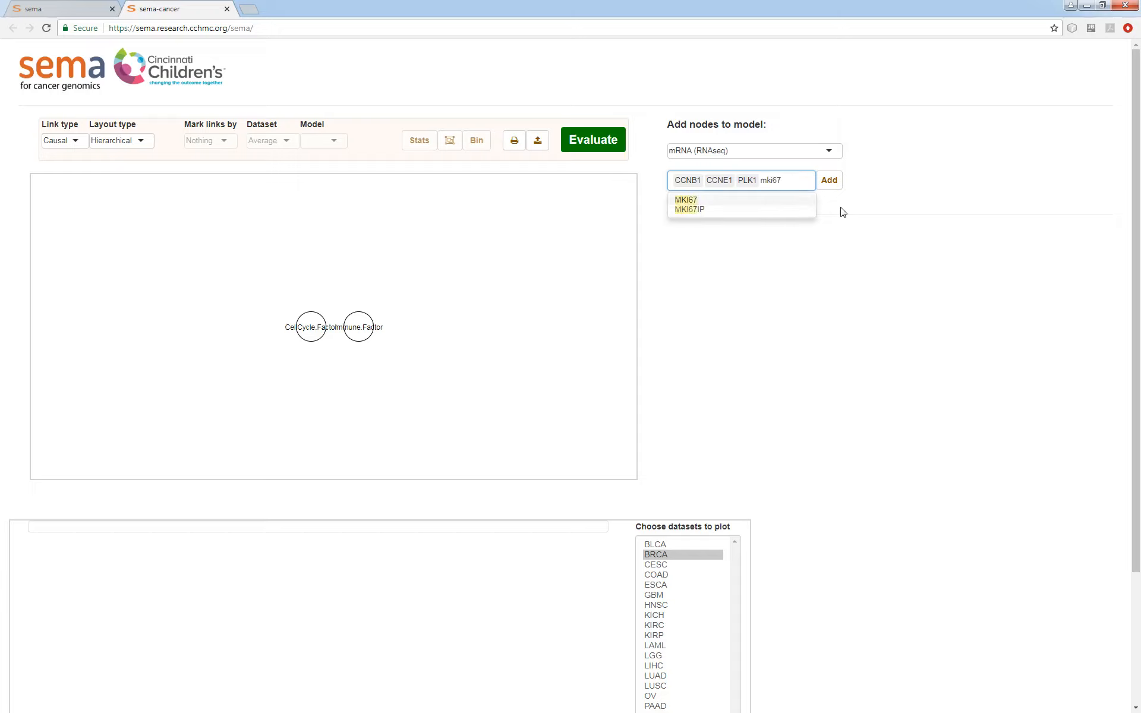
{"action": "key", "text": "Return"}
{"action": "left_click", "coordinate": [830, 180]}
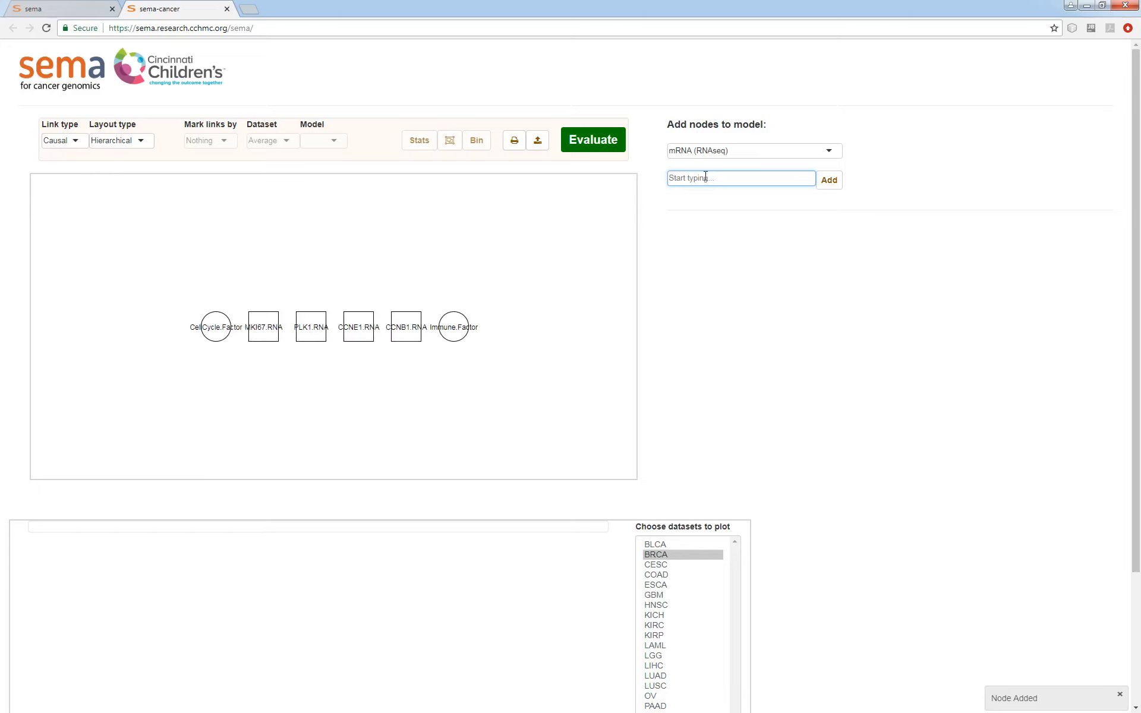
- Add mRNA nodes for the immune genes CD3E, CD3G, CD247 and GZMA to the model
{"action": "type", "text": "cd3e"}
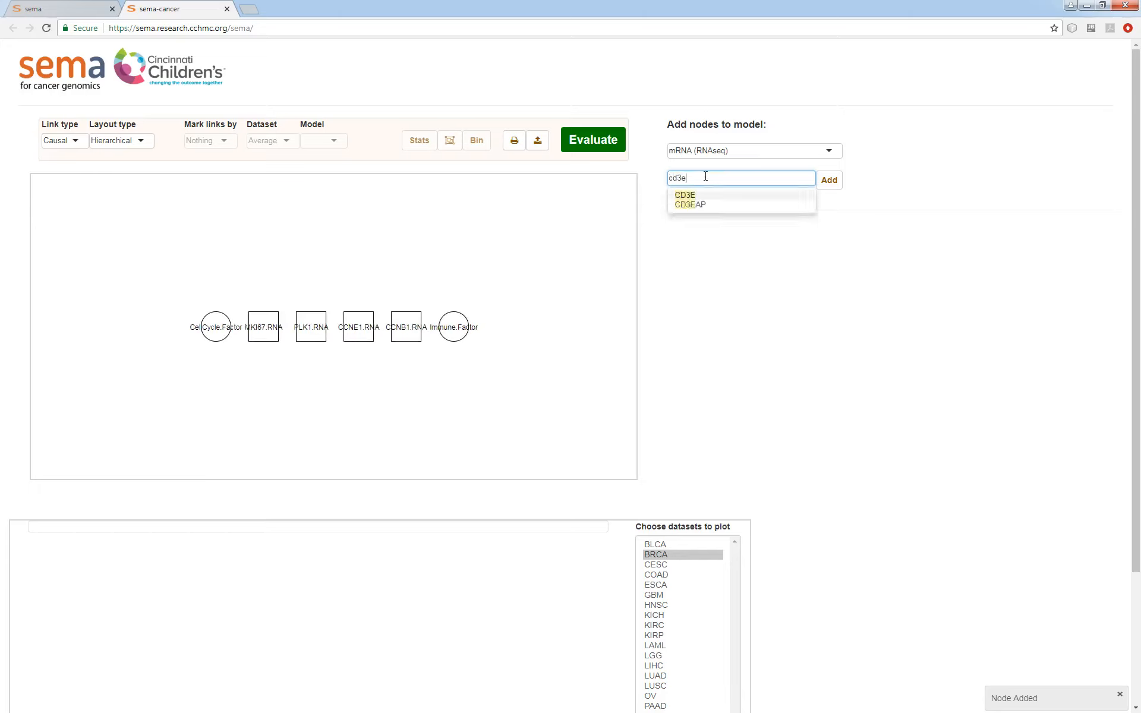
{"action": "key", "text": "Return"}
{"action": "type", "text": "cd"}
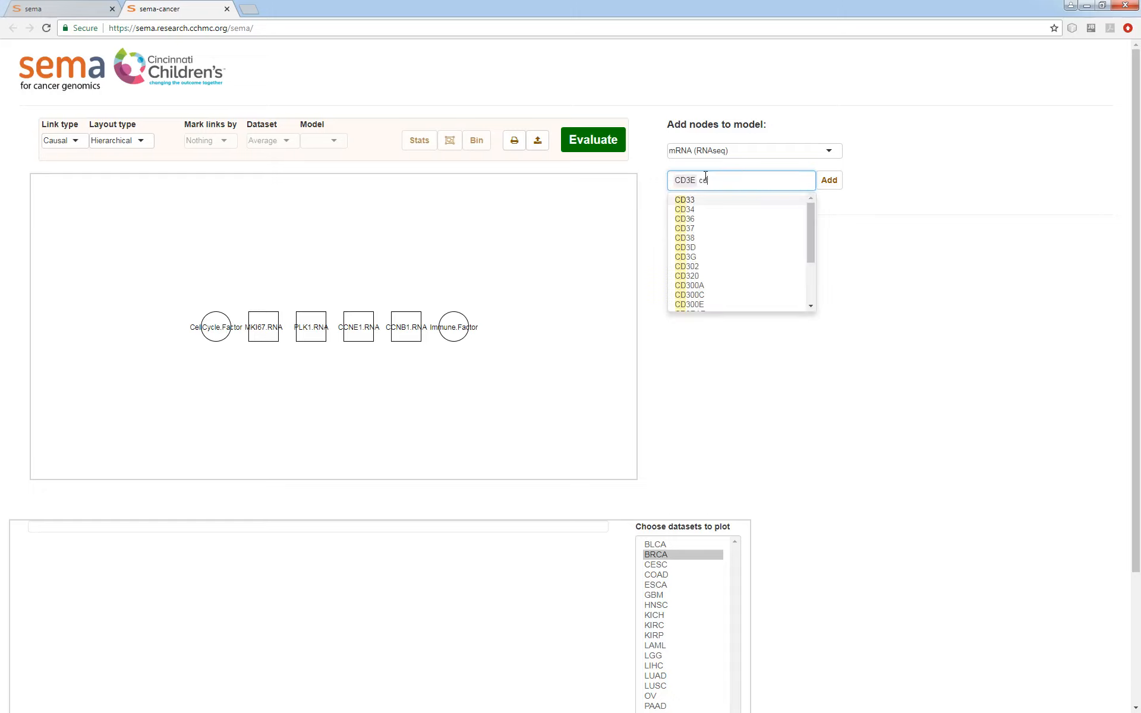
{"action": "type", "text": "3g"}
{"action": "key", "text": "Return"}
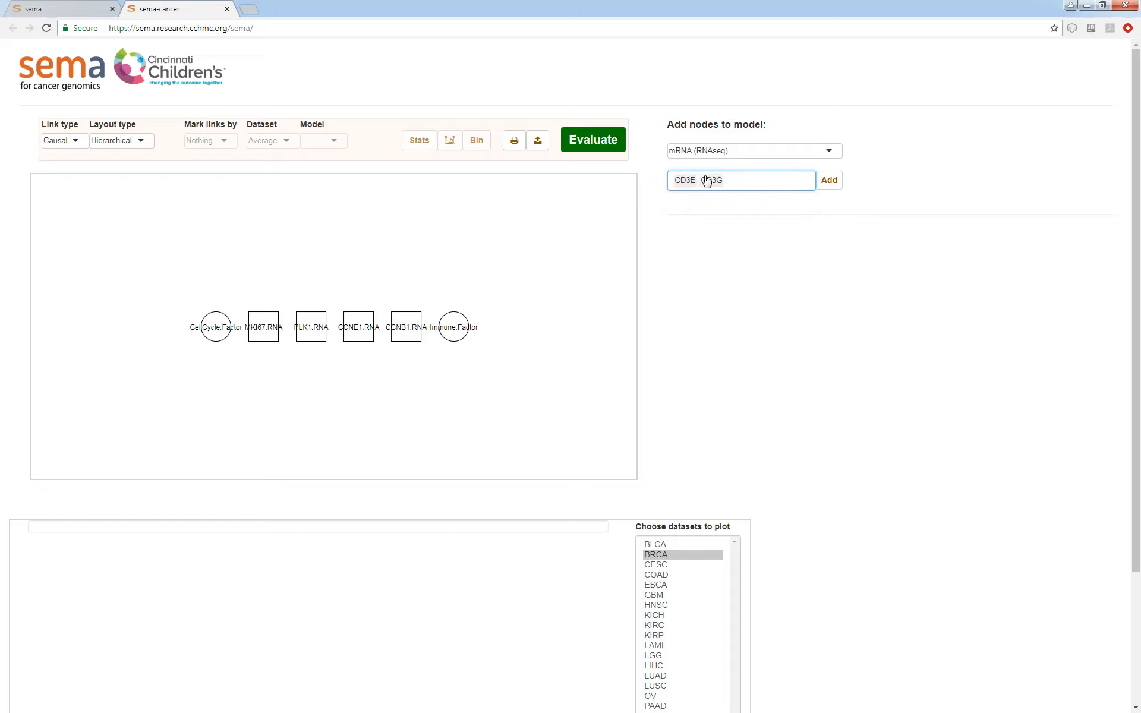
{"action": "type", "text": "cd247"}
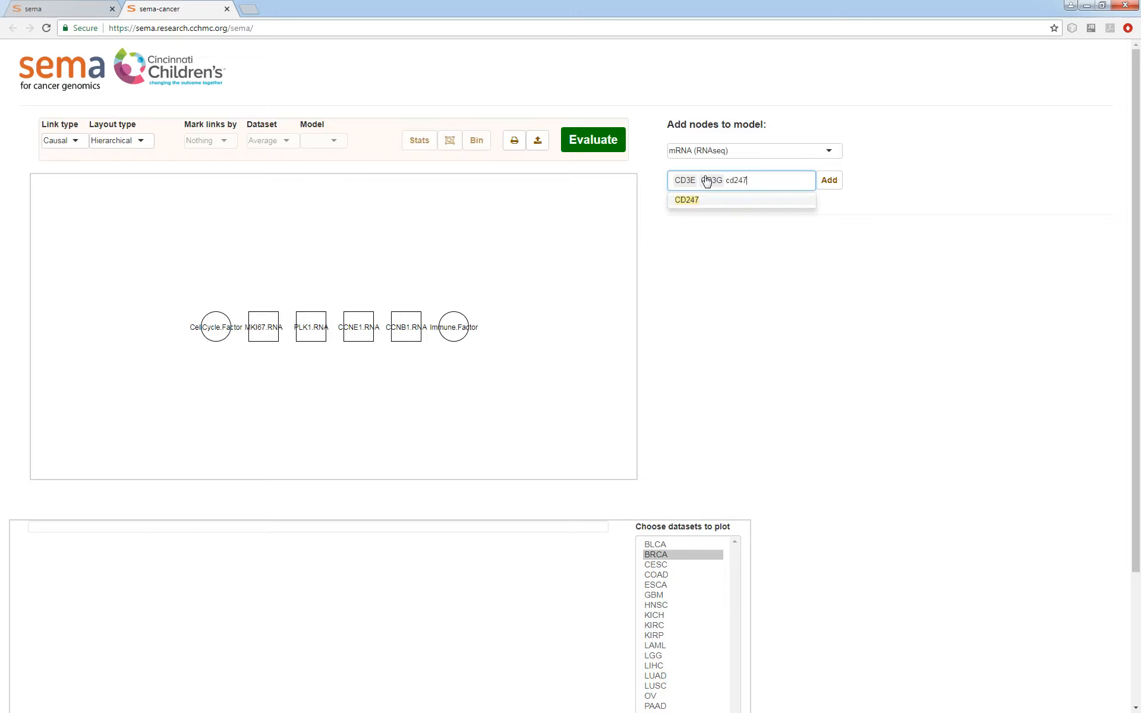
{"action": "key", "text": "Return"}
{"action": "type", "text": "gzma"}
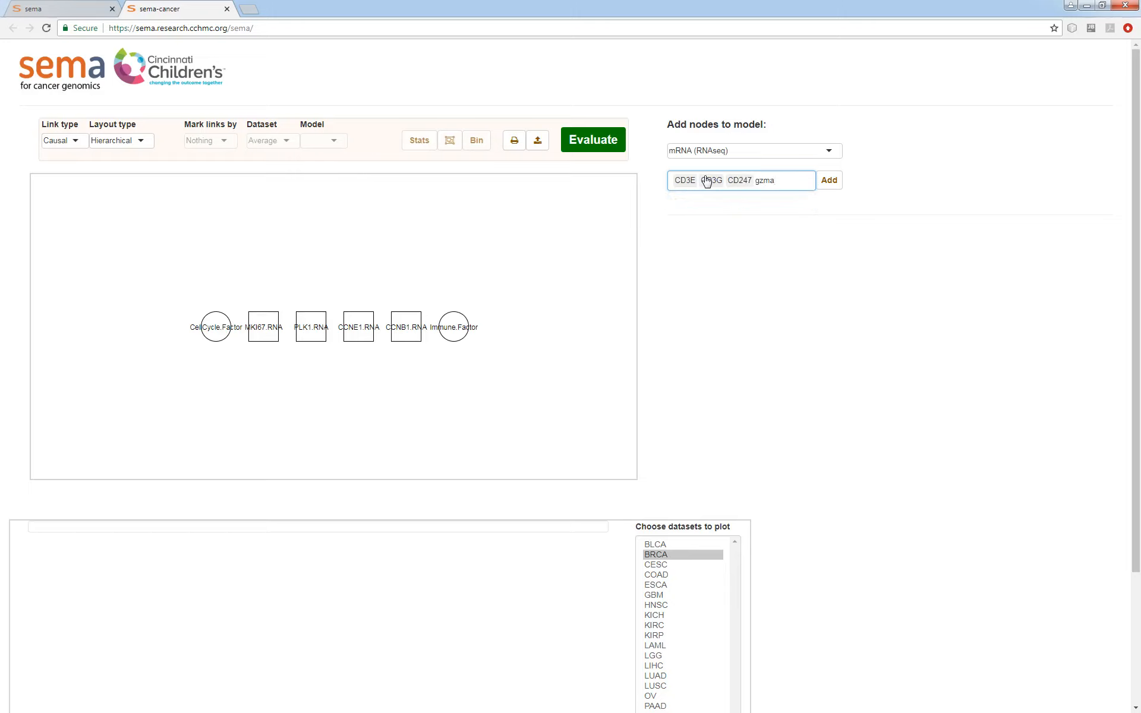
{"action": "key", "text": "Return"}
{"action": "left_click", "coordinate": [829, 180]}
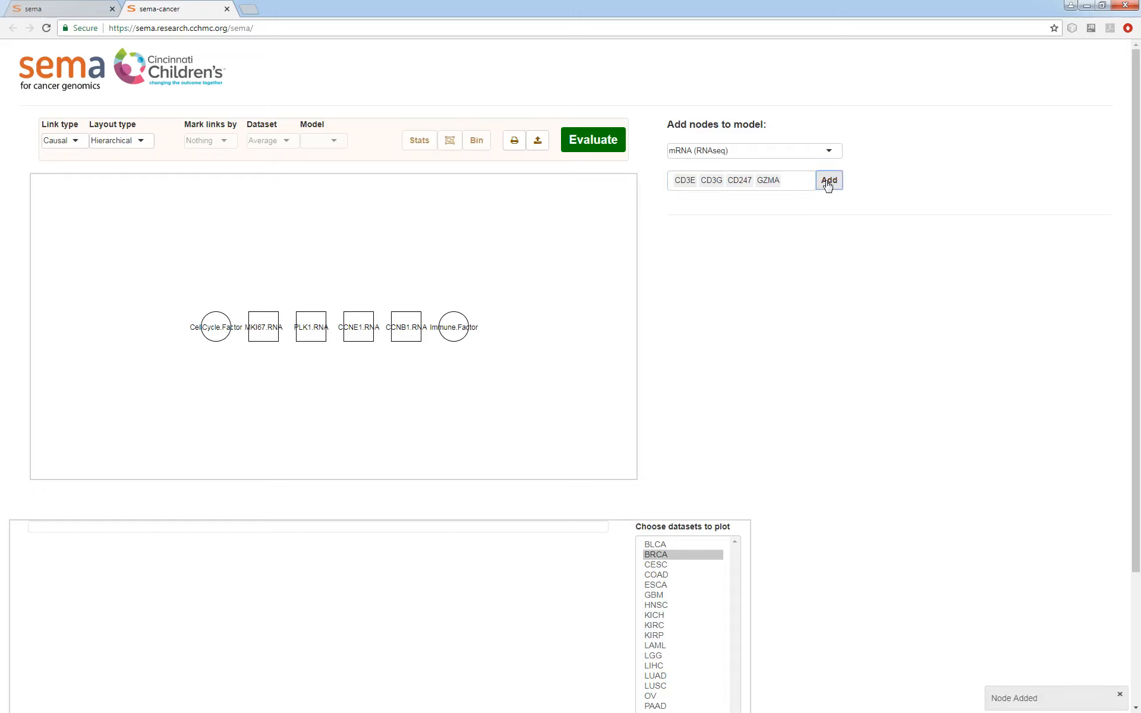
- Connect the CCNB1, CCNE1, PLK1 and MKI67 RNA nodes to the CellCycle factor with Factor-type links
{"action": "left_click", "coordinate": [76, 141]}
{"action": "left_click", "coordinate": [65, 172]}
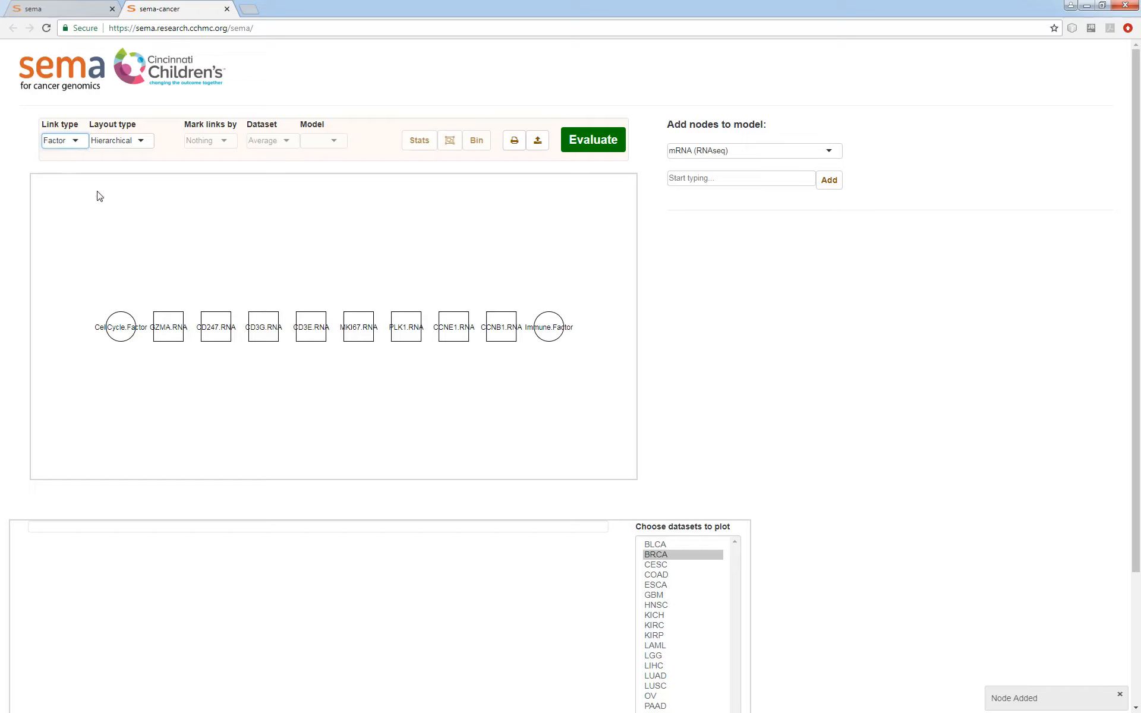
{"action": "left_click", "coordinate": [195, 410]}
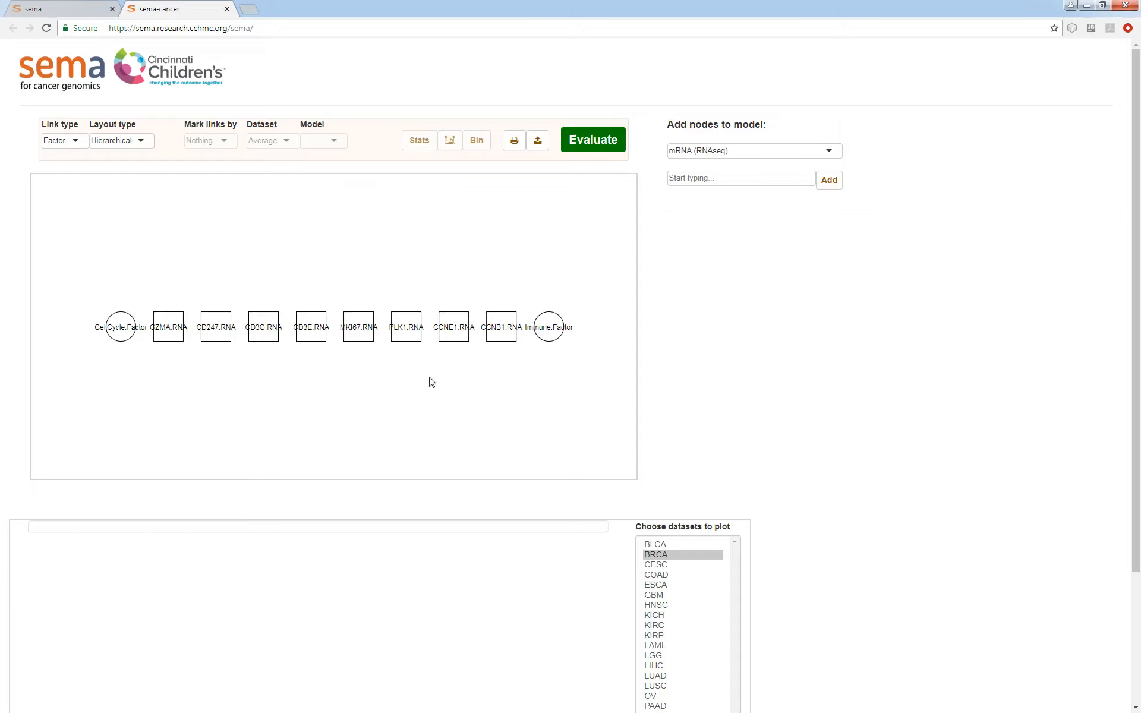
{"action": "left_click_drag", "start_coordinate": [500, 327], "coordinate": [132, 328]}
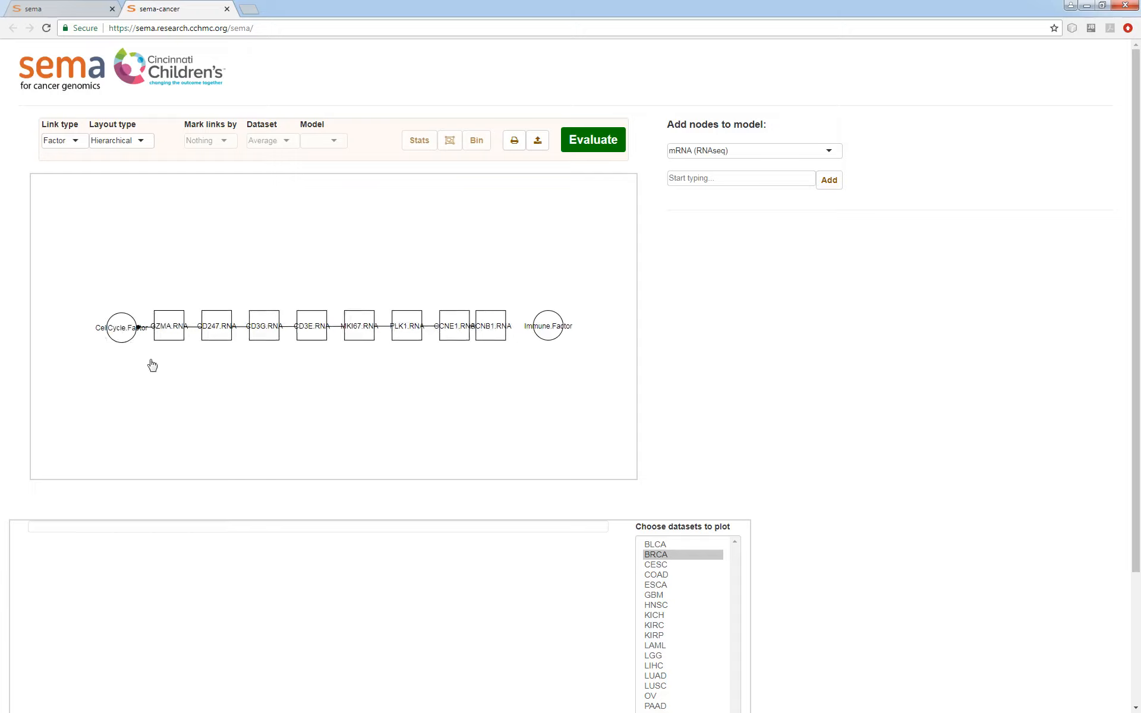
{"action": "left_click_drag", "start_coordinate": [474, 297], "coordinate": [146, 365]}
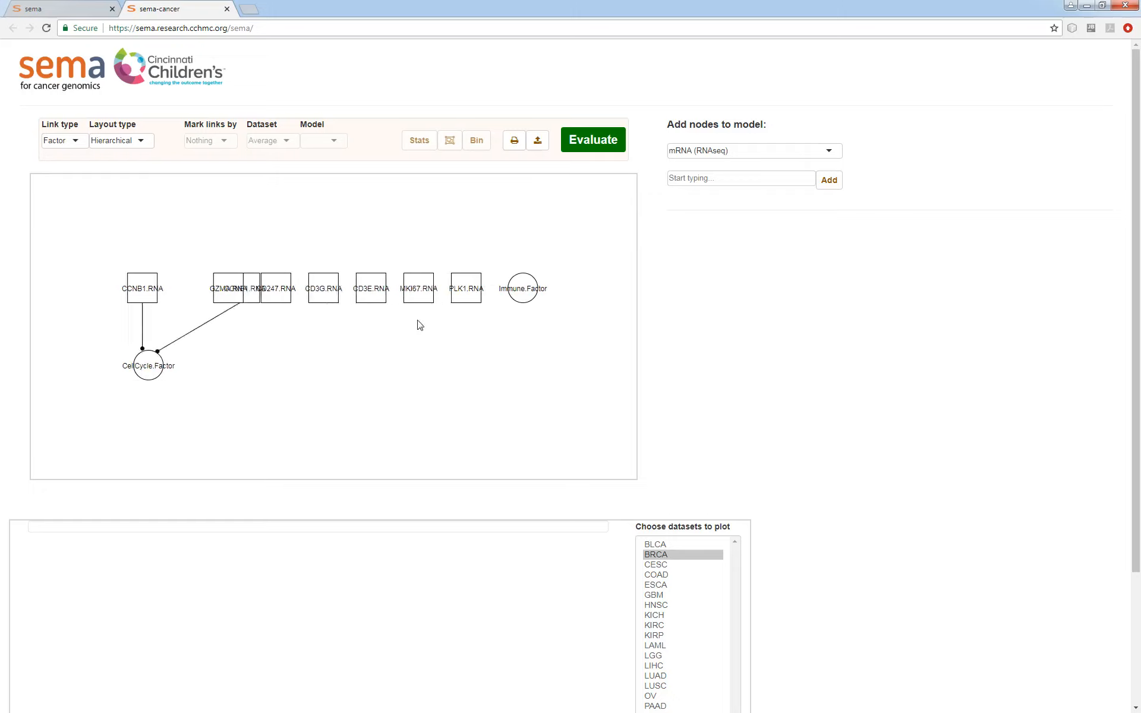
{"action": "left_click_drag", "start_coordinate": [464, 305], "coordinate": [150, 370]}
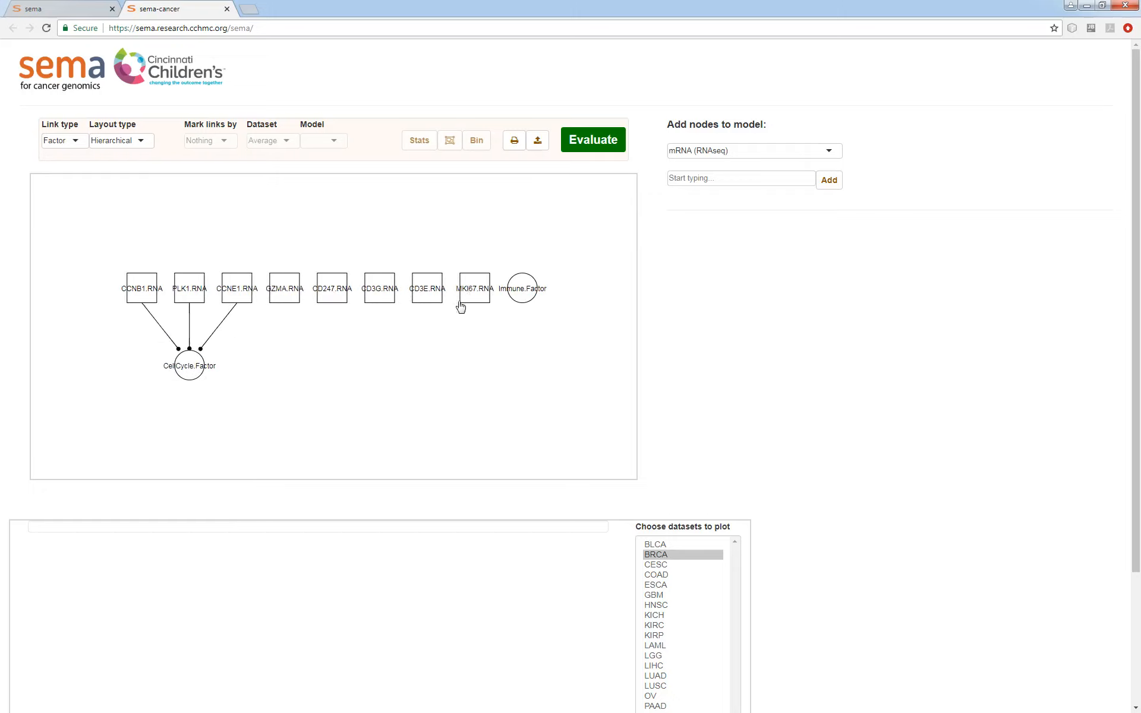
{"action": "left_click_drag", "start_coordinate": [461, 305], "coordinate": [190, 365]}
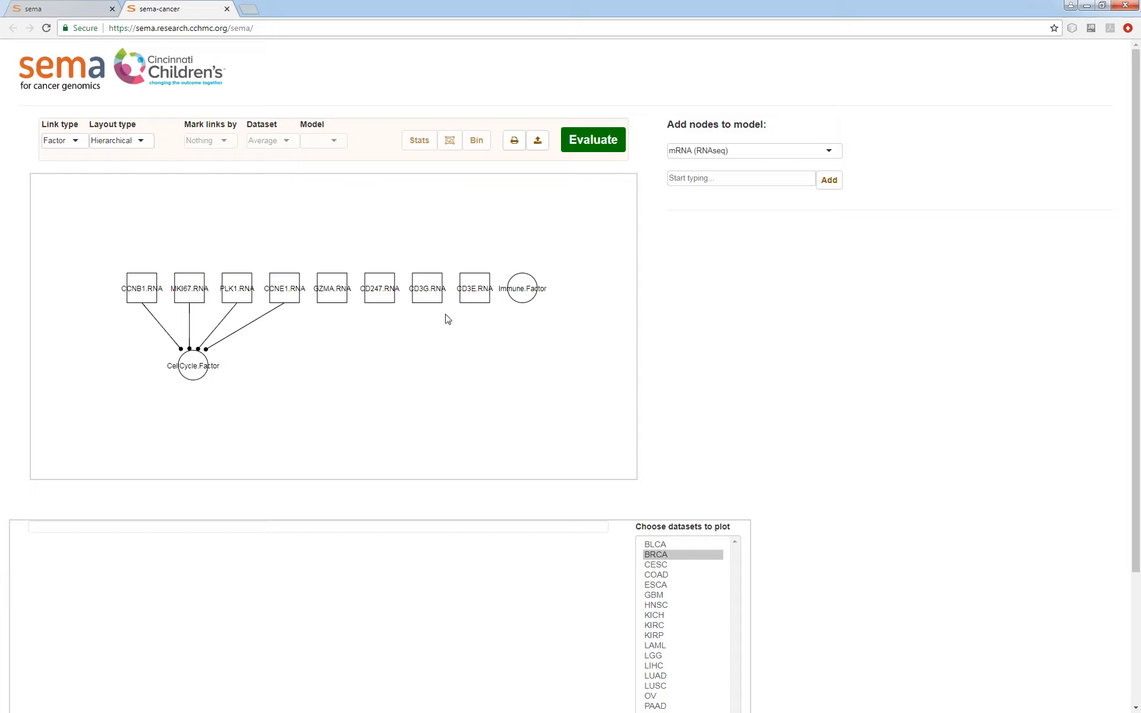
- Connect the CD3E, CD3G, CD247 and GZMA RNA nodes to the Immune factor with Factor-type links
{"action": "left_click_drag", "start_coordinate": [534, 288], "coordinate": [533, 289]}
{"action": "left_click_drag", "start_coordinate": [450, 292], "coordinate": [495, 364]}
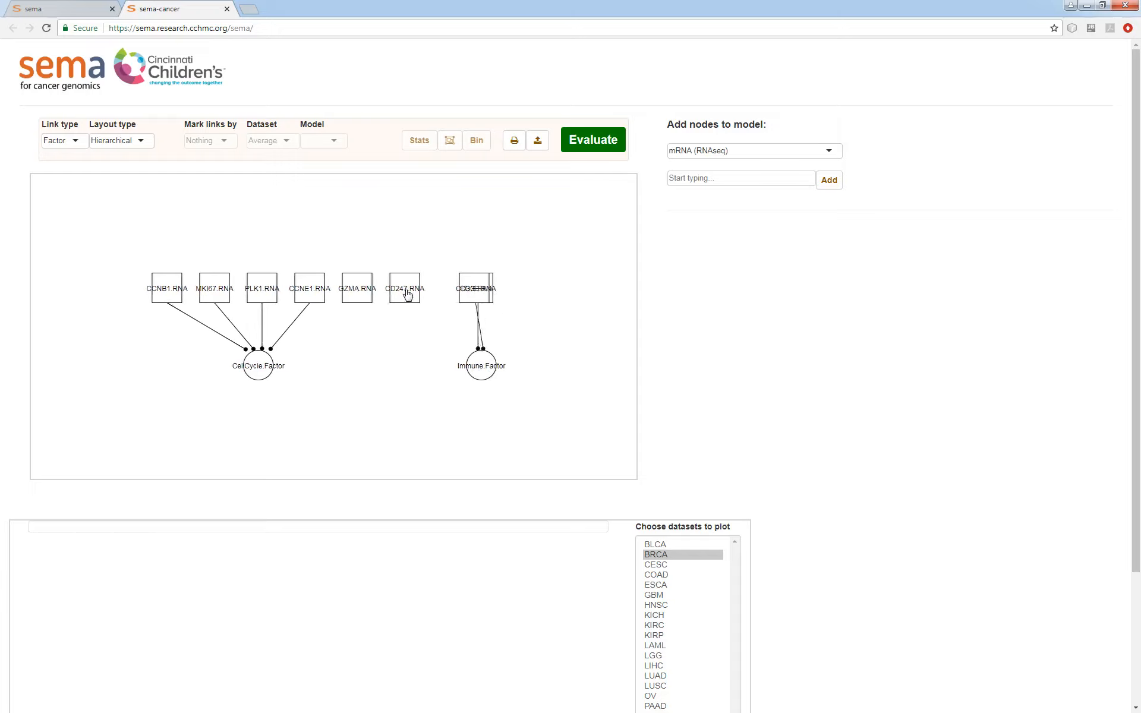
{"action": "left_click_drag", "start_coordinate": [409, 293], "coordinate": [466, 377]}
{"action": "left_click_drag", "start_coordinate": [362, 295], "coordinate": [457, 373]}
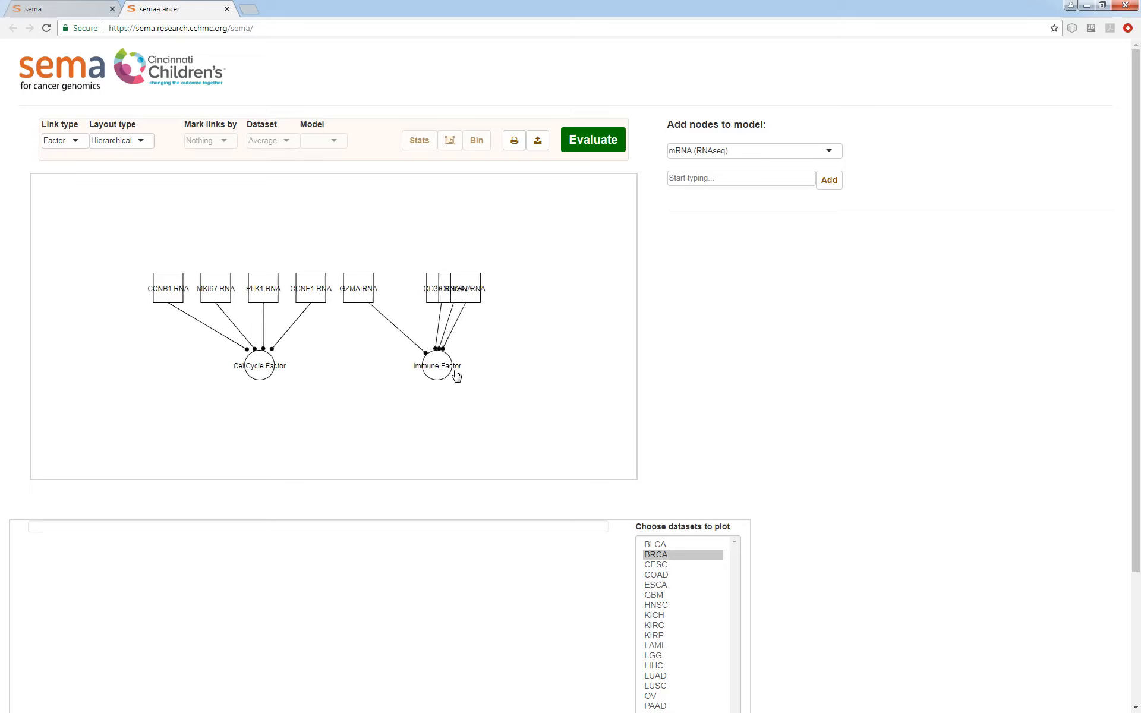
- Evaluate the model containing the CellCycle and Immune factors and their gene links
{"action": "left_click", "coordinate": [589, 152]}
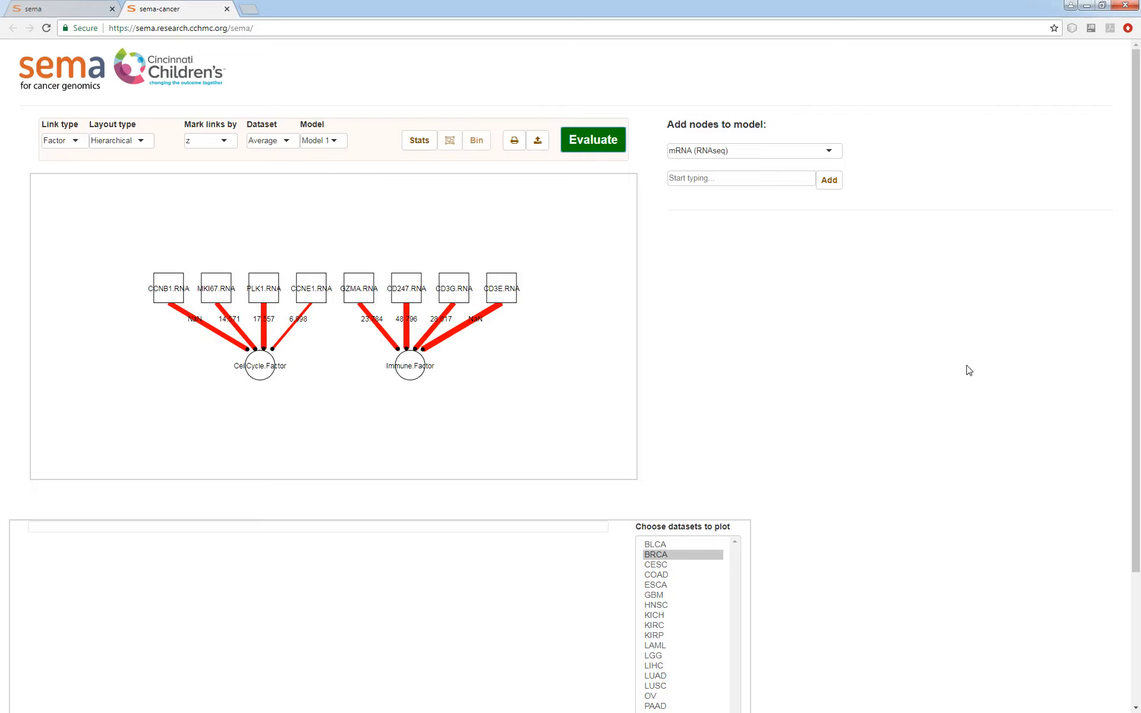
{"action": "scroll", "coordinate": [970, 370], "scroll_direction": "down", "scroll_amount": 1}
{"action": "scroll", "coordinate": [963, 375], "scroll_direction": "up", "scroll_amount": 1}
- Add the clinical variable Overall_Survival as a node in the model
{"action": "left_click", "coordinate": [734, 154]}
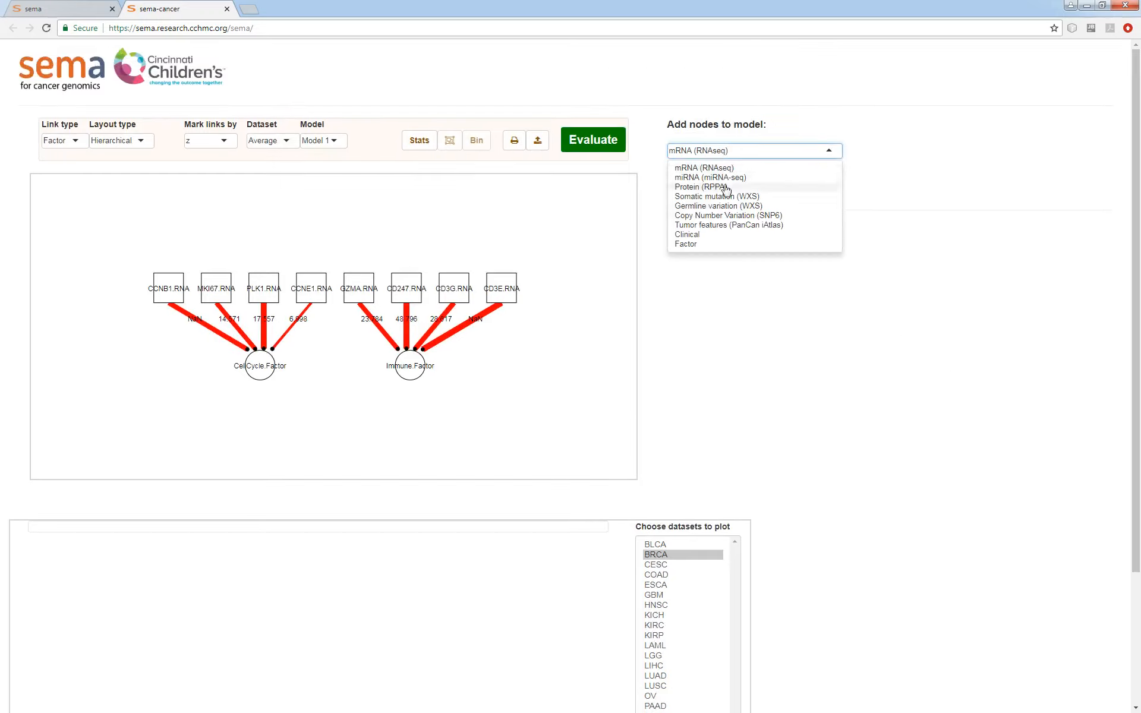
{"action": "left_click", "coordinate": [712, 236]}
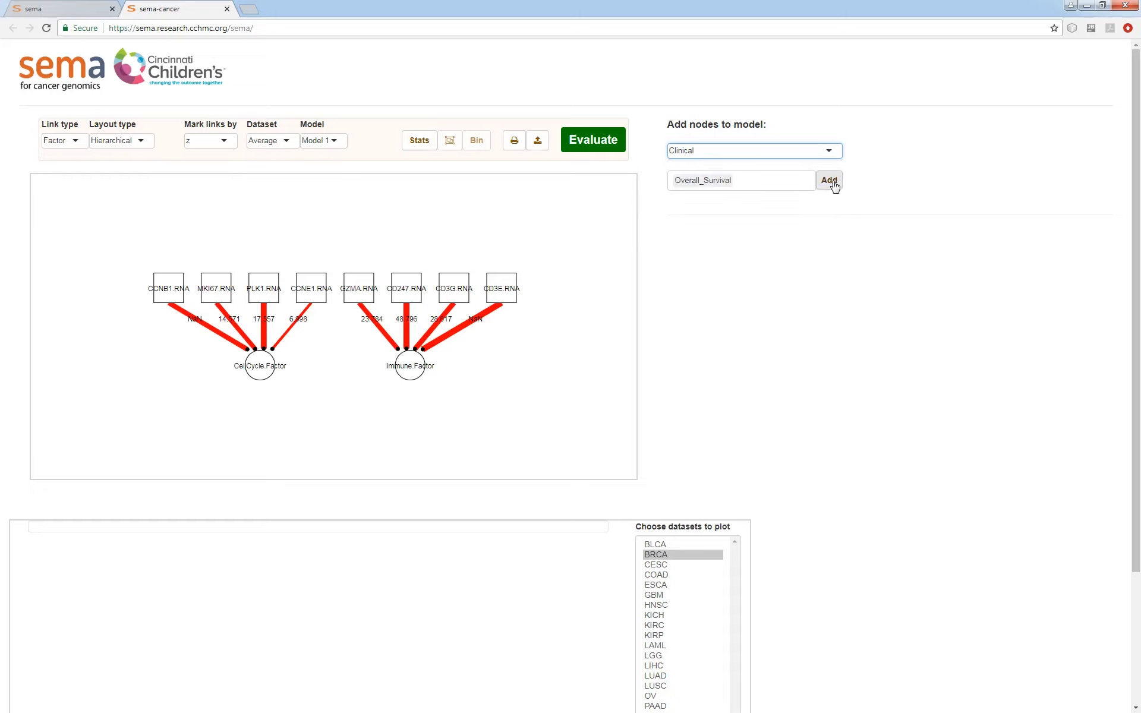
{"action": "left_click", "coordinate": [829, 180]}
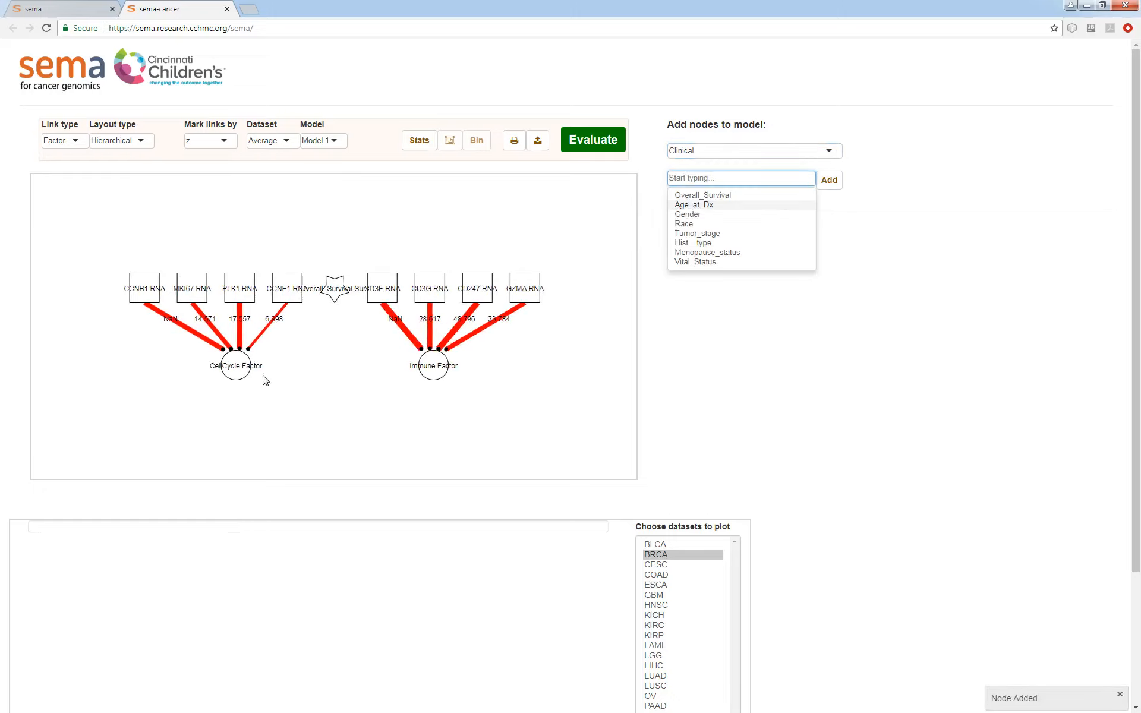
- Draw Causal links from the CellCycle factor and the Immune factor to the Overall_Survival node
{"action": "left_click", "coordinate": [64, 140]}
{"action": "left_click", "coordinate": [64, 158]}
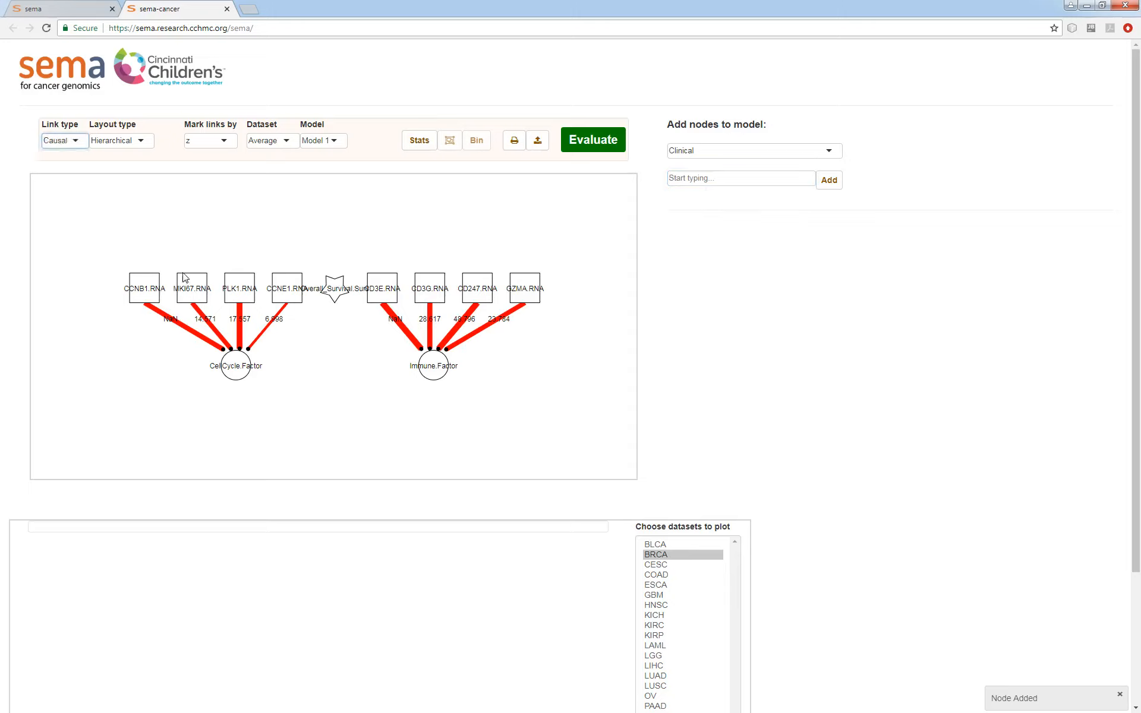
{"action": "left_click_drag", "start_coordinate": [245, 368], "coordinate": [324, 301]}
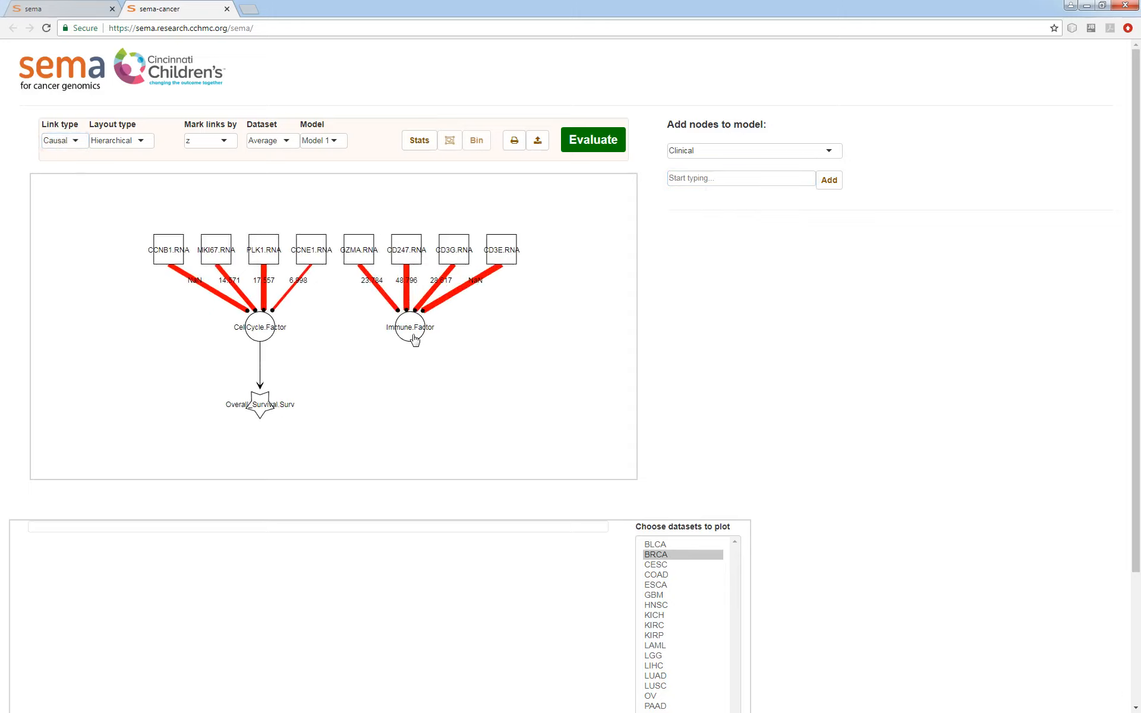
{"action": "left_click_drag", "start_coordinate": [412, 338], "coordinate": [268, 411]}
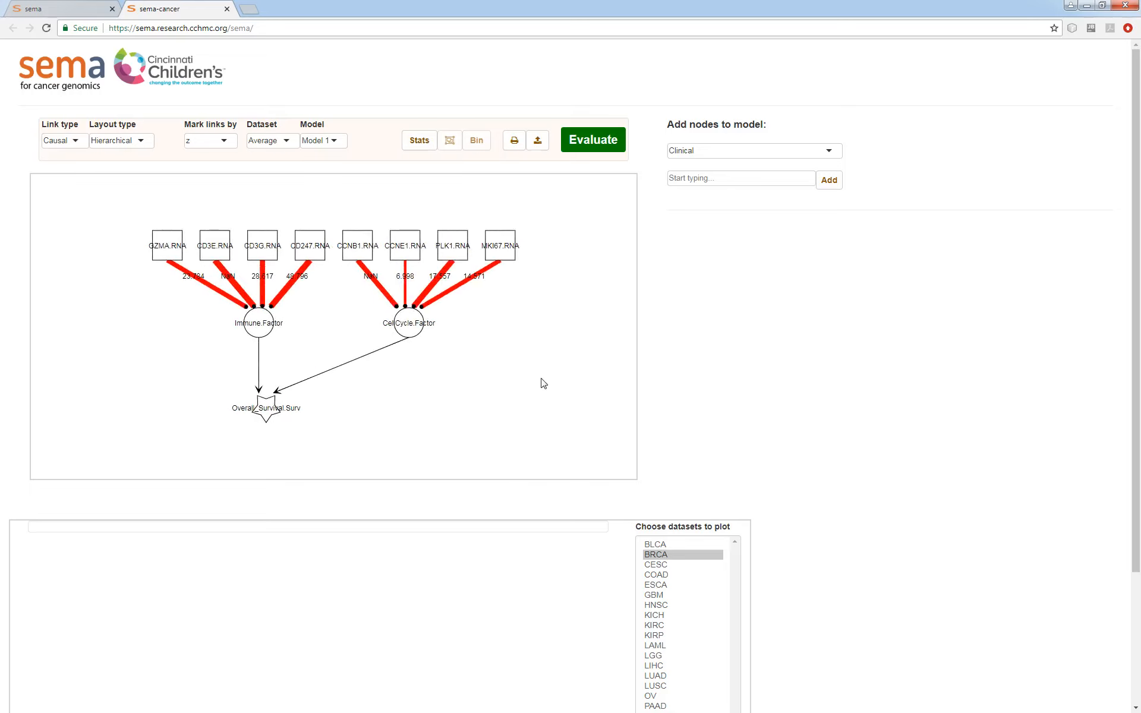
- Evaluate the extended model with both factors' causal links to overall survival
{"action": "left_click", "coordinate": [605, 156]}
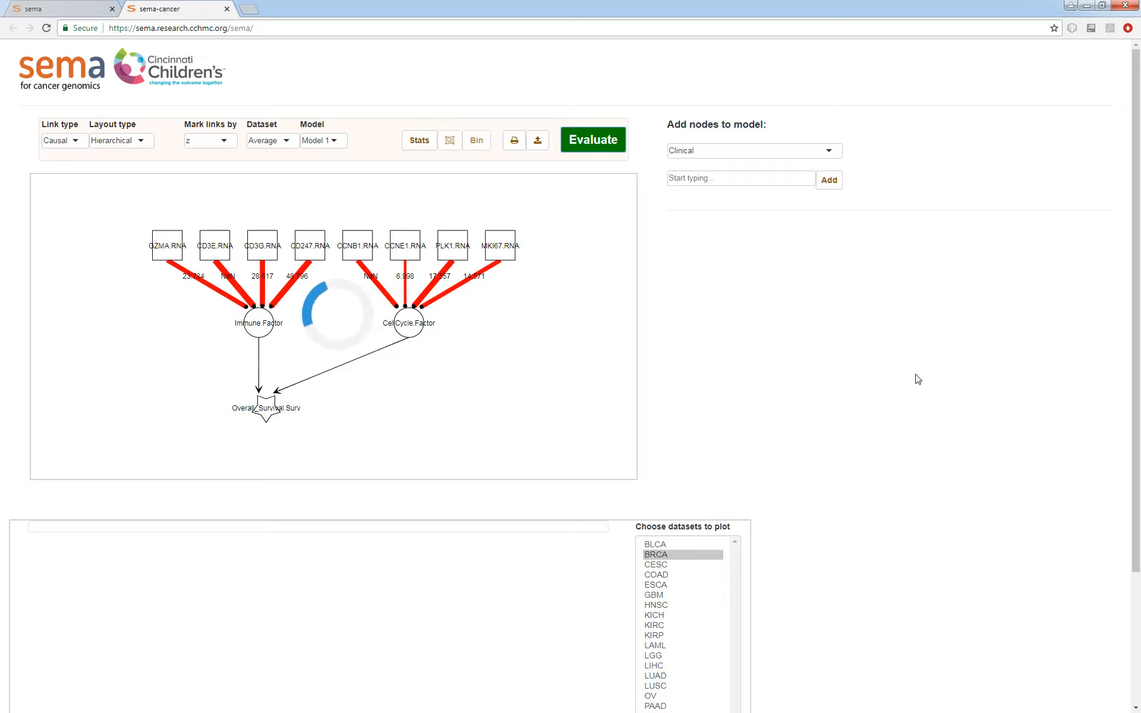
{"action": "scroll", "coordinate": [1002, 371], "scroll_direction": "down", "scroll_amount": 1}
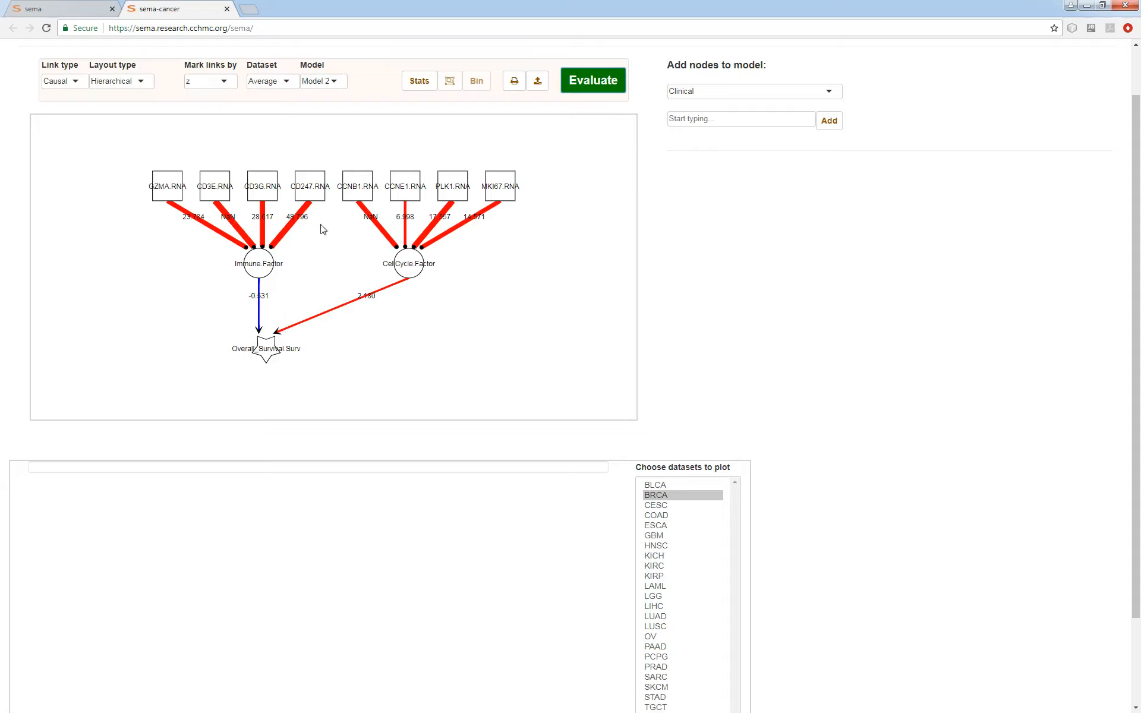
{"action": "scroll", "coordinate": [549, 442], "scroll_direction": "up", "scroll_amount": 1}
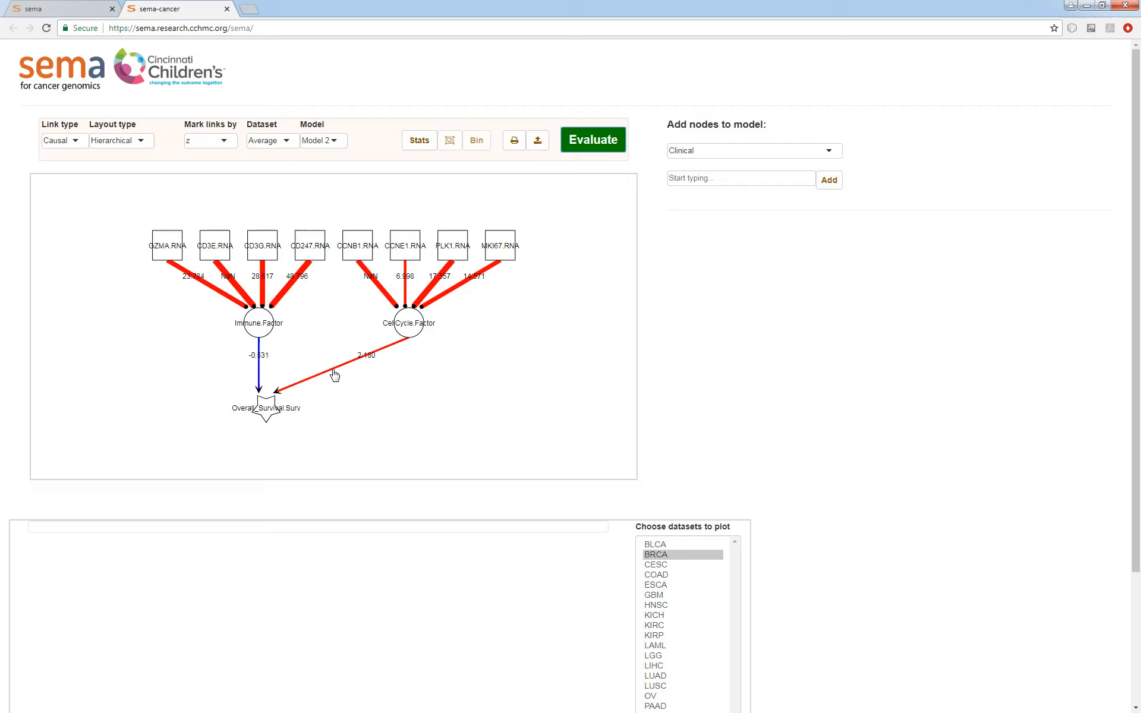
- Display the survival plot for the causal link from the Immune factor to Overall_Survival
{"action": "scroll", "coordinate": [908, 382], "scroll_direction": "down", "scroll_amount": 1}
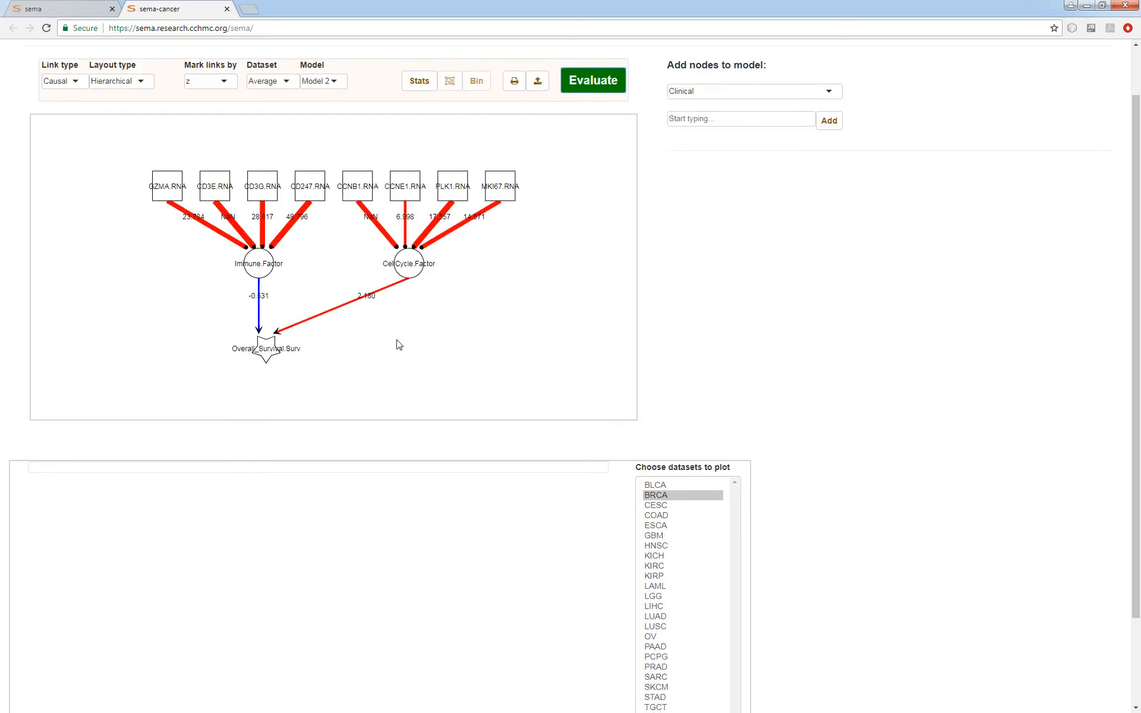
{"action": "left_click", "coordinate": [260, 316]}
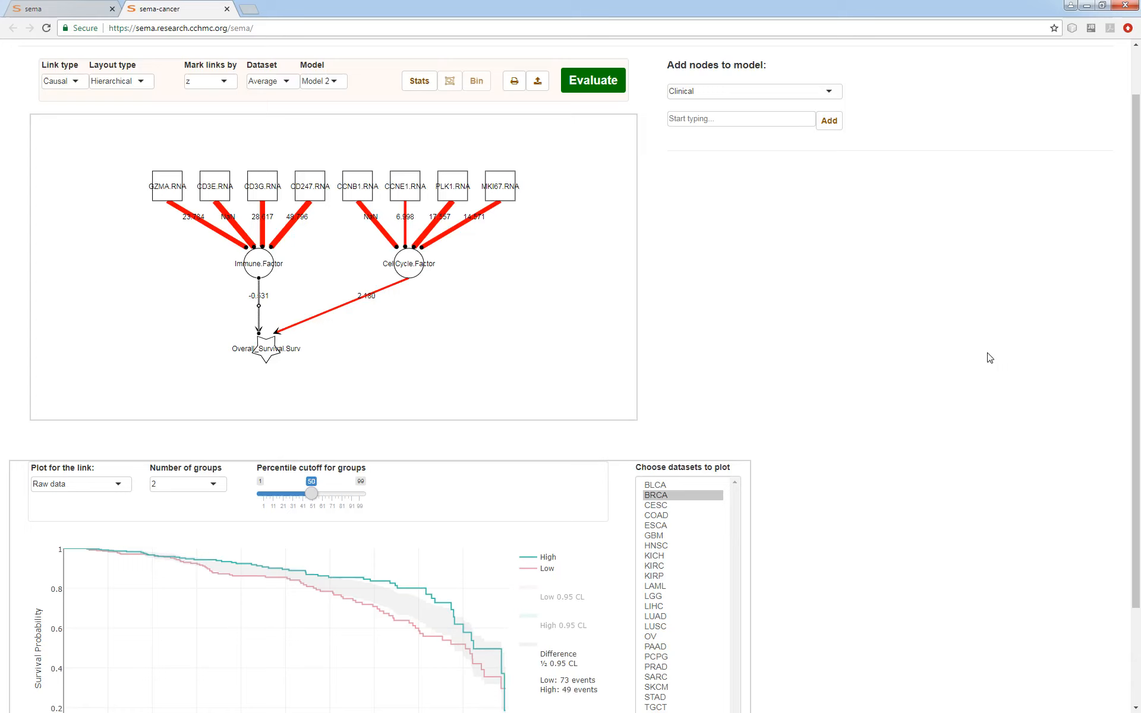
{"action": "scroll", "coordinate": [984, 389], "scroll_direction": "down", "scroll_amount": 2}
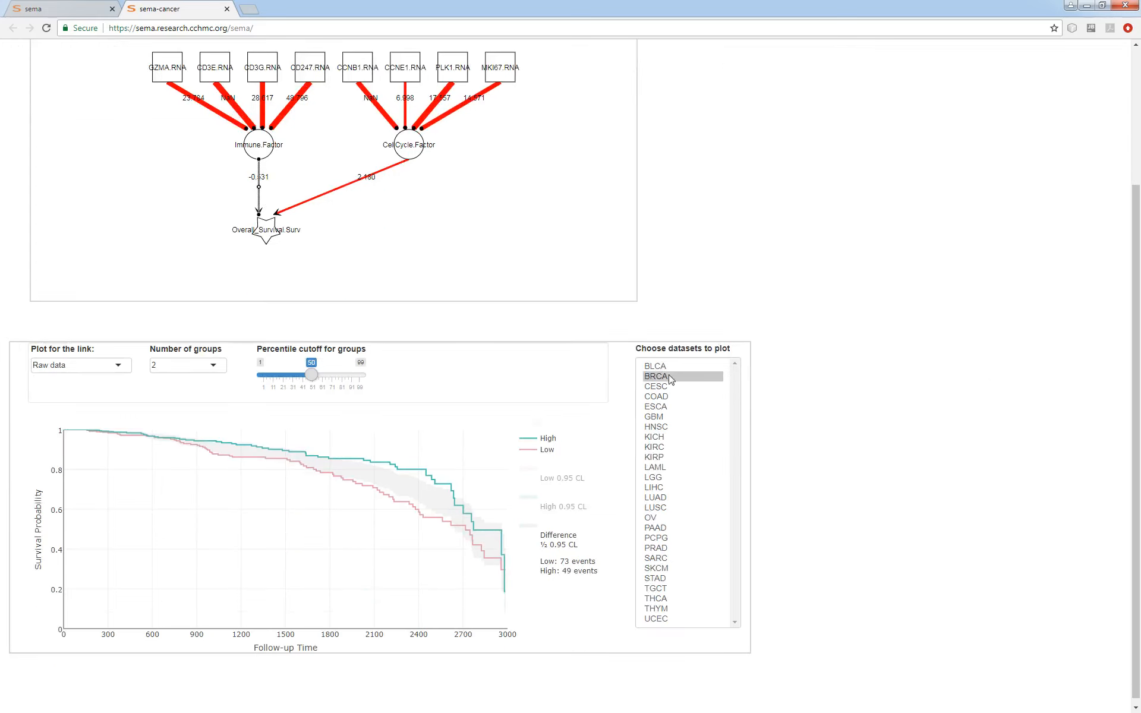
- Plot the Z-scores of the Immune factor's link to Overall_Survival for all datasets from BLCA through UCEC
{"action": "left_click", "coordinate": [693, 367]}
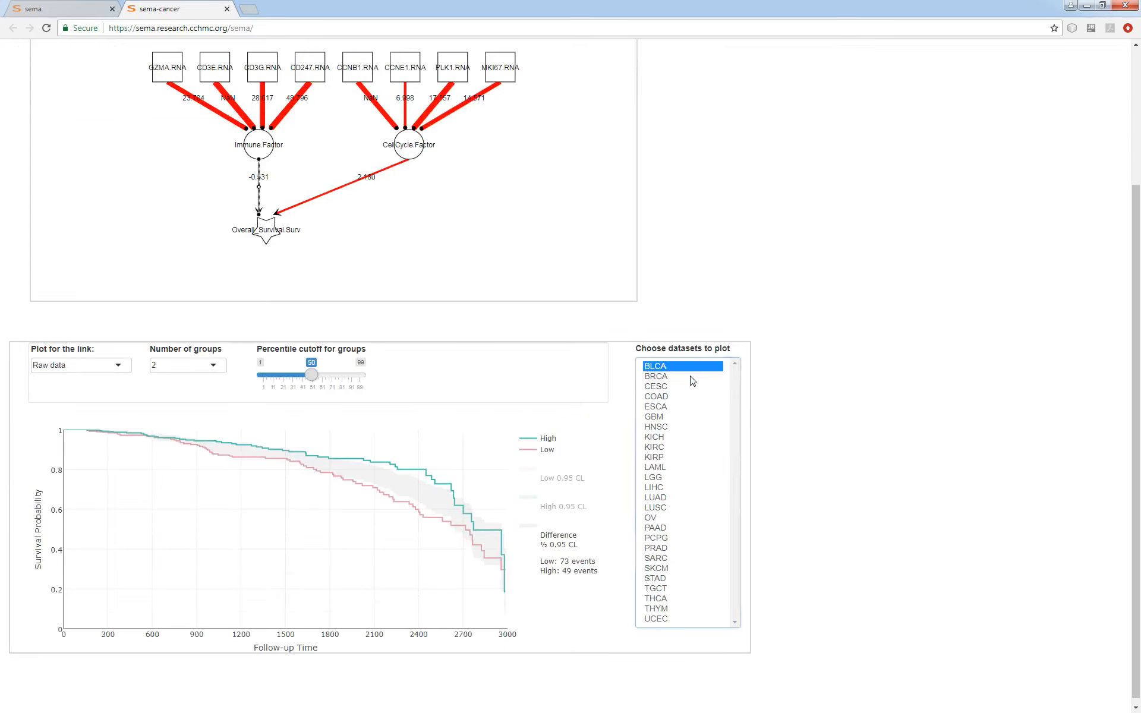
{"action": "left_click_drag", "start_coordinate": [693, 381], "coordinate": [684, 630]}
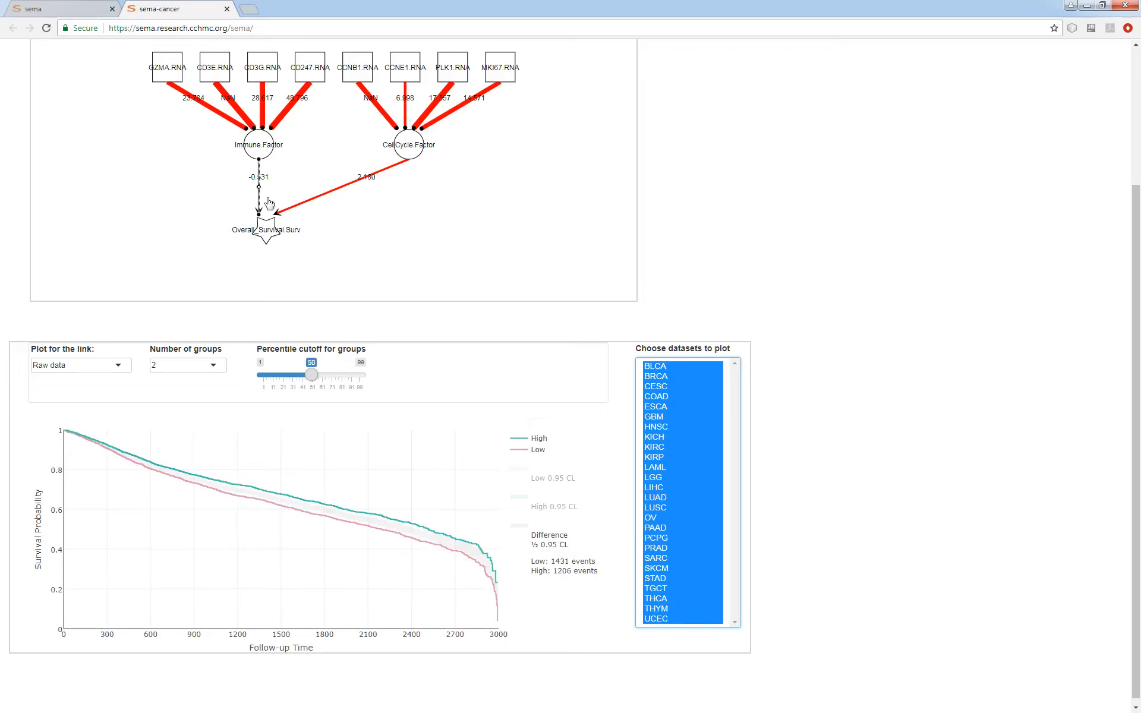
{"action": "mouse_move", "coordinate": [384, 511]}
{"action": "left_click", "coordinate": [59, 365]}
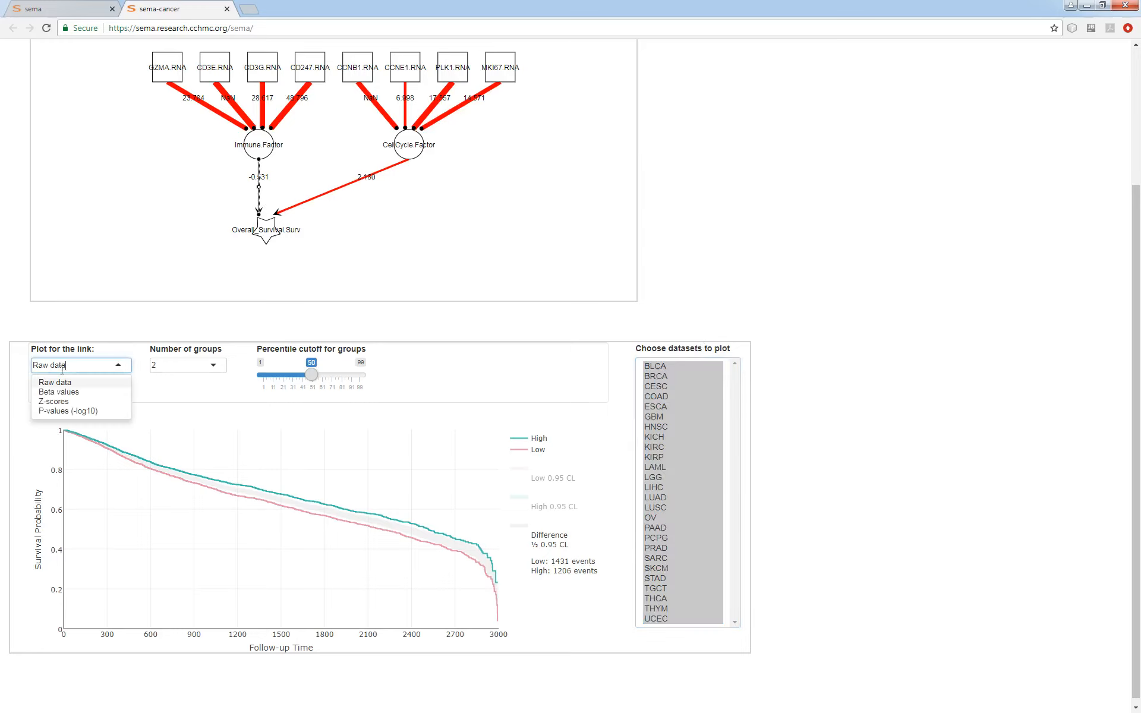
{"action": "left_click", "coordinate": [46, 397]}
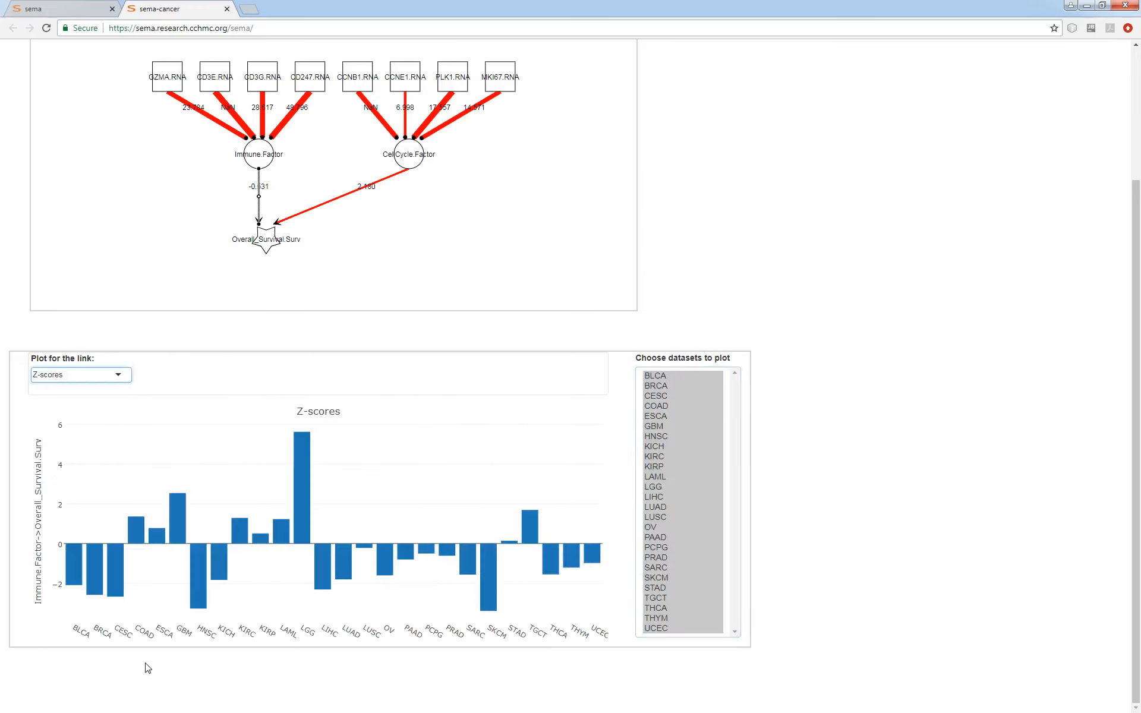
{"action": "mouse_move", "coordinate": [177, 531]}
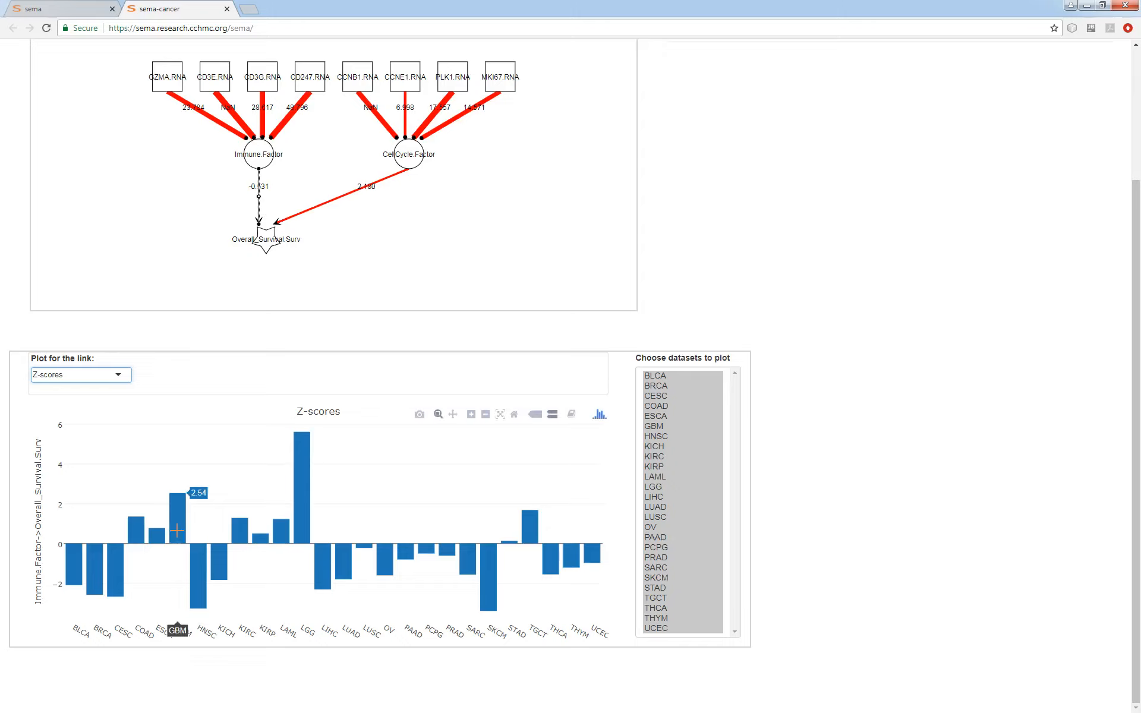
{"action": "mouse_move", "coordinate": [309, 517]}
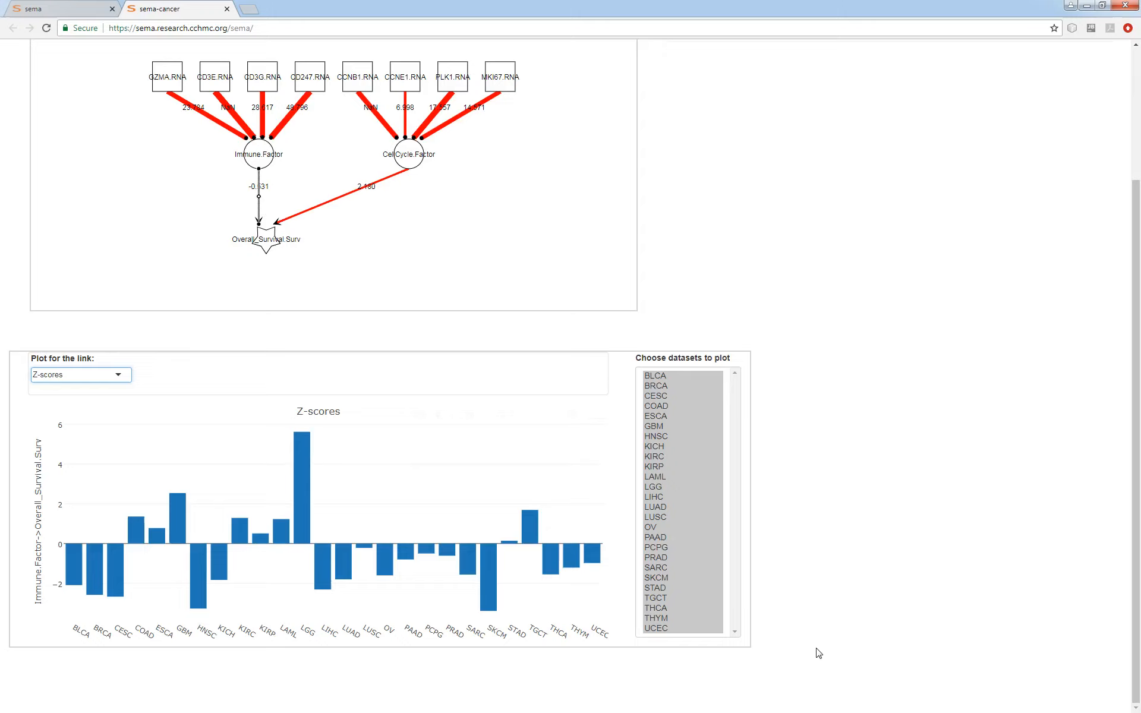
- Display the Z-scores plot for the causal link from the CellCycle factor to Overall_Survival
{"action": "left_click", "coordinate": [319, 205]}
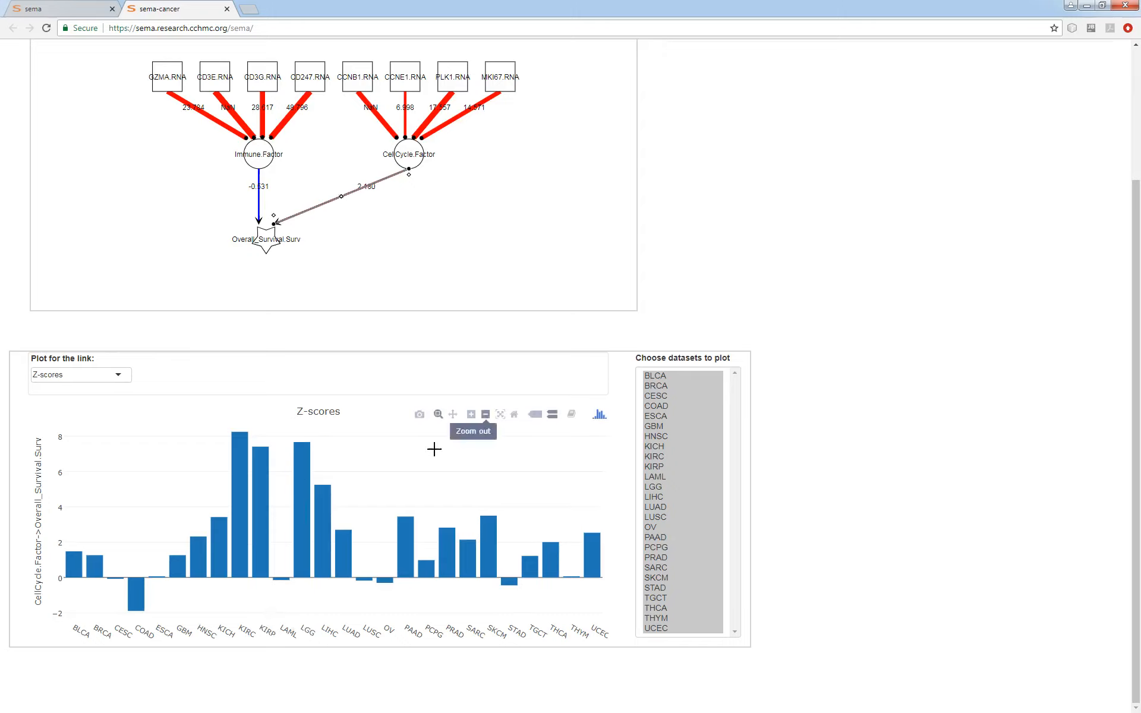
{"action": "left_click", "coordinate": [566, 209]}
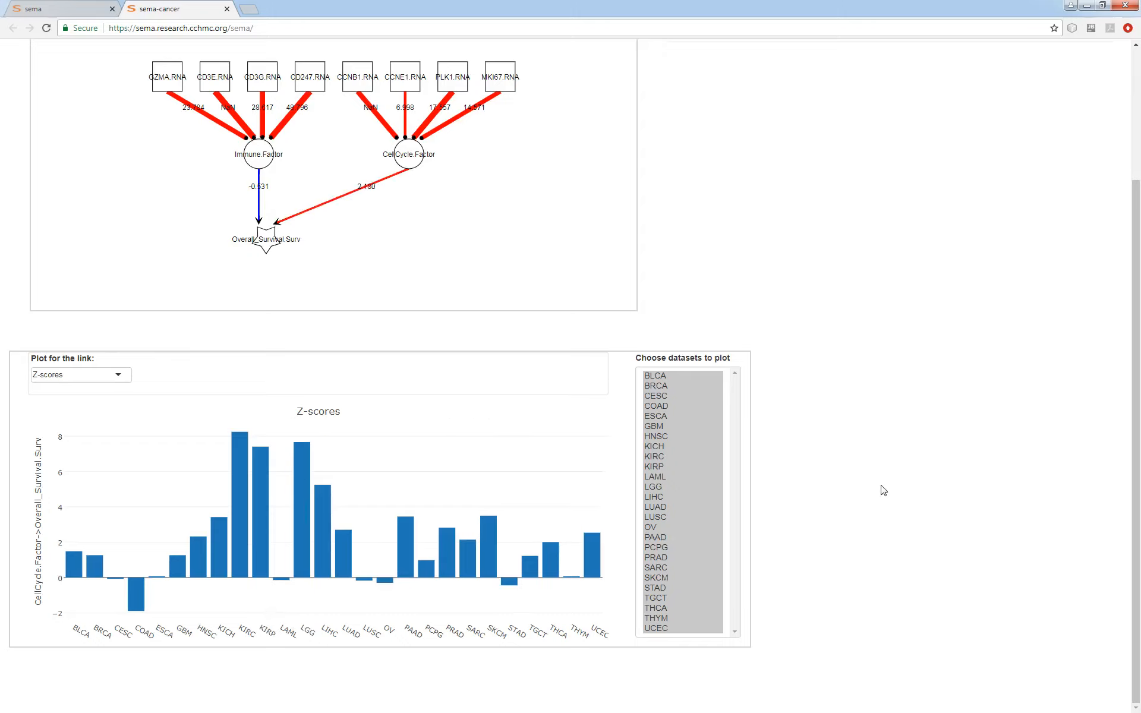
- Add the somatic mutation (WXS) of TP53 as a node in the model
{"action": "scroll", "coordinate": [873, 530], "scroll_direction": "up", "scroll_amount": 2}
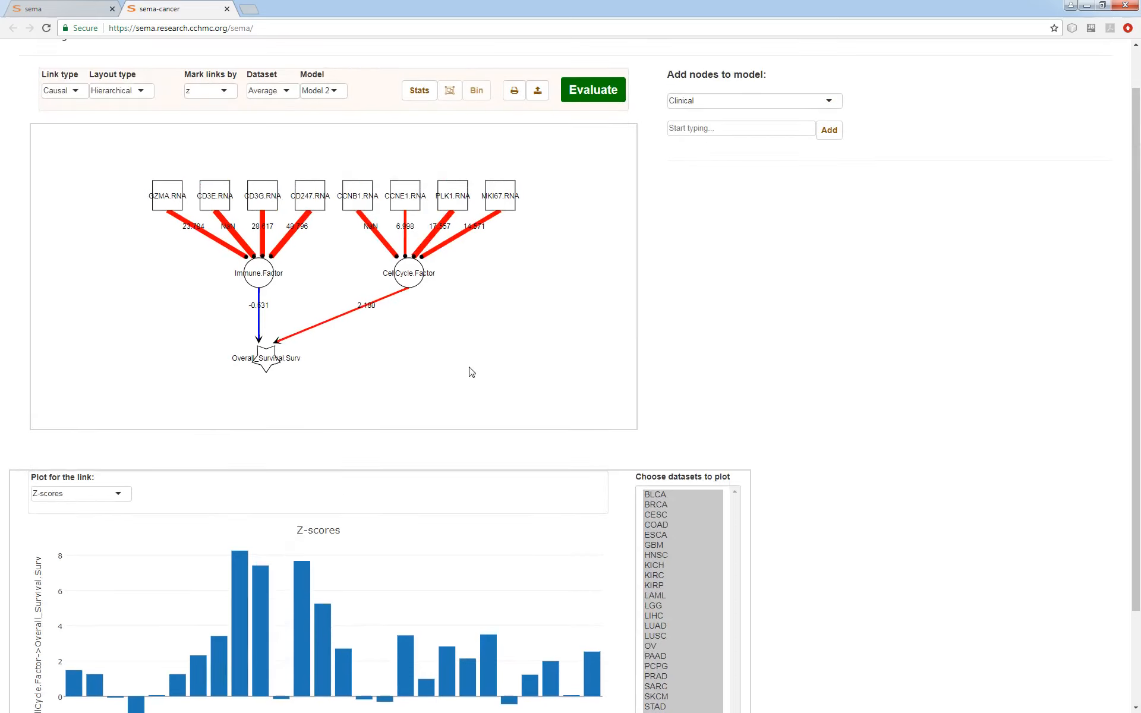
{"action": "scroll", "coordinate": [842, 357], "scroll_direction": "up", "scroll_amount": 1}
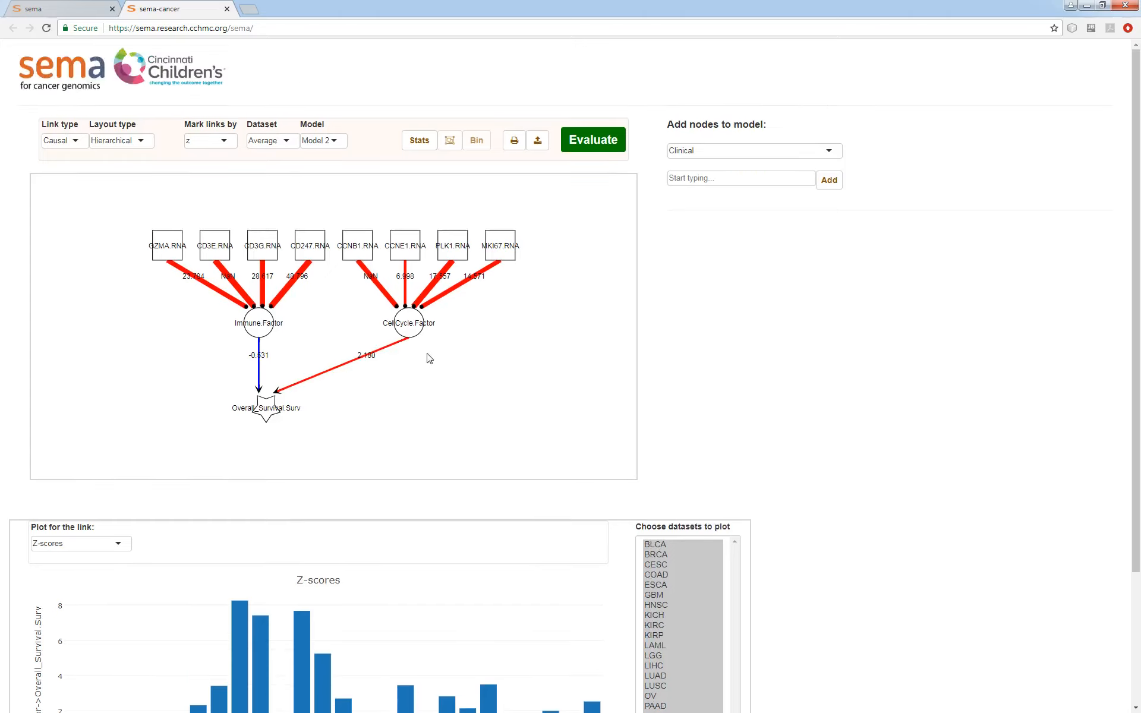
{"action": "left_click", "coordinate": [713, 152]}
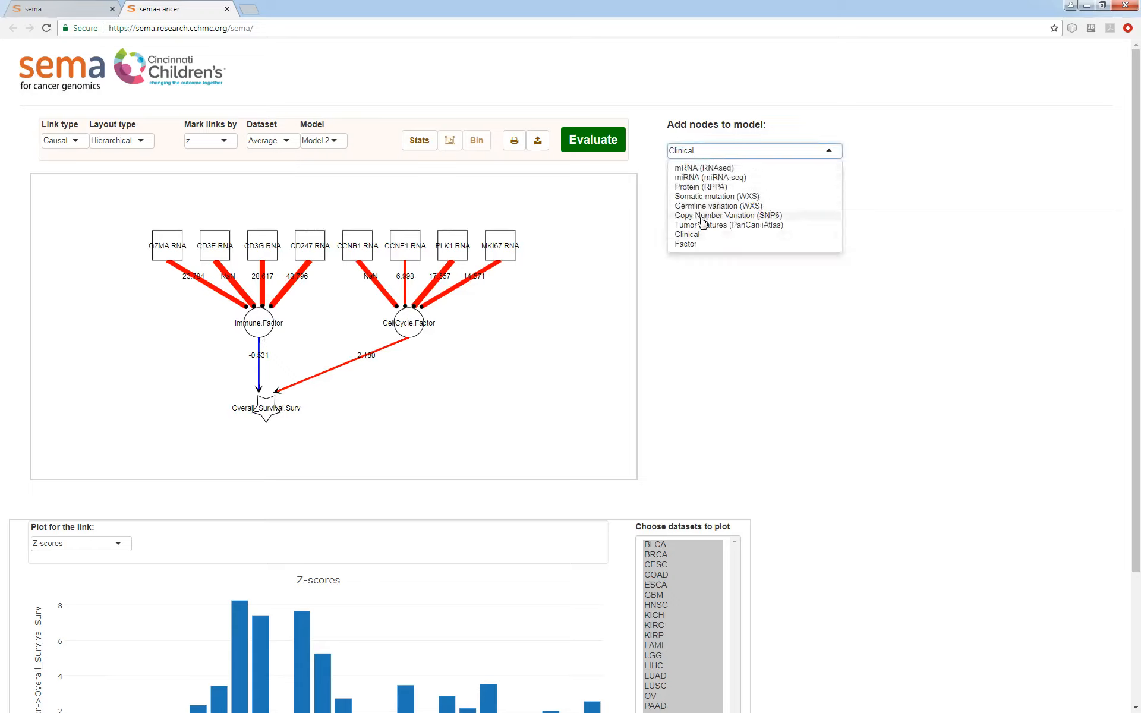
{"action": "left_click", "coordinate": [697, 196]}
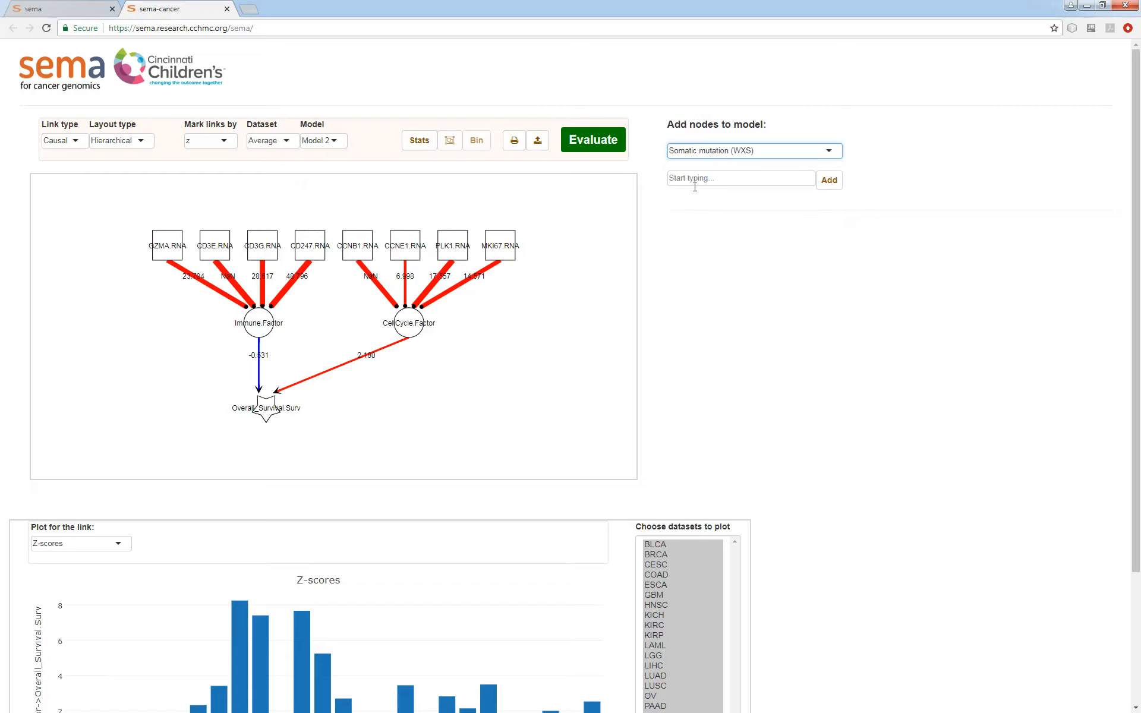
{"action": "left_click", "coordinate": [695, 185]}
{"action": "type", "text": "tp"}
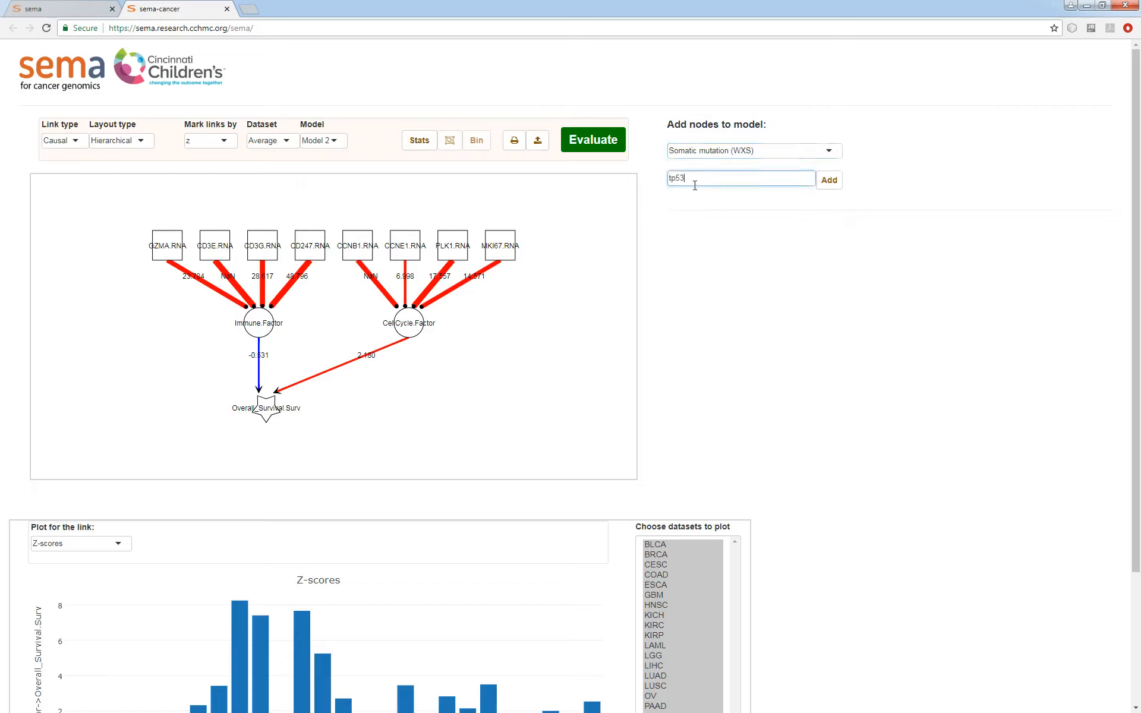
{"action": "type", "text": "53"}
{"action": "key", "text": "Return"}
{"action": "left_click", "coordinate": [829, 180]}
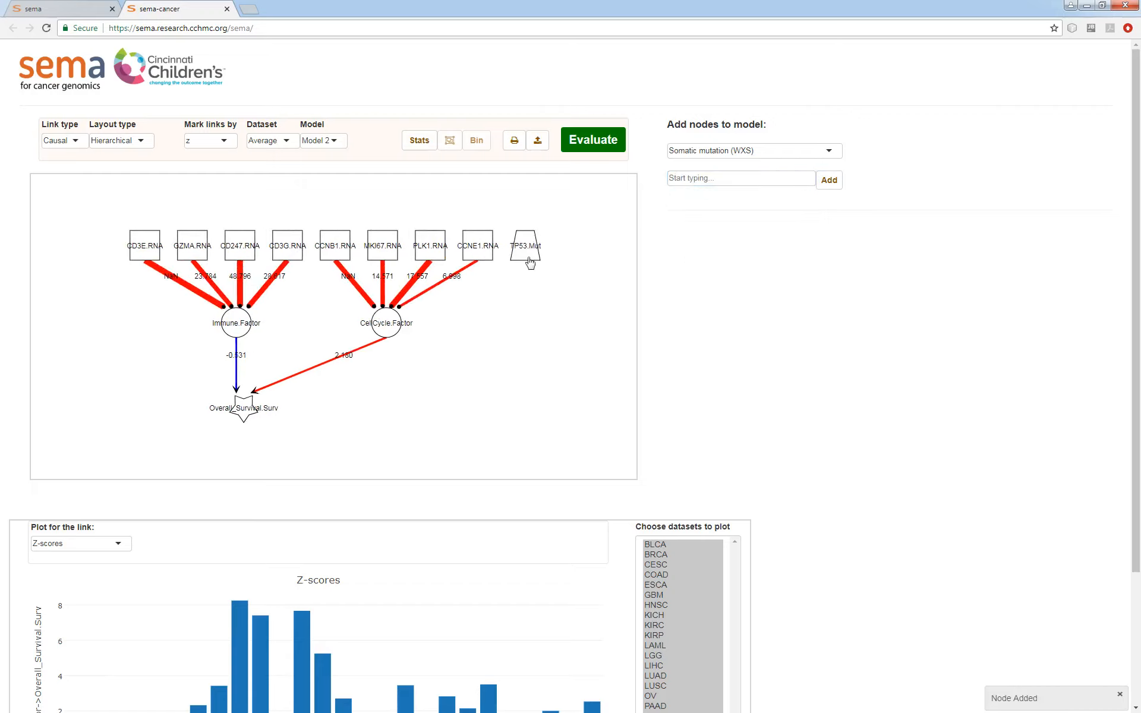
- Draw Causal links from the TP53 mutation node to the CellCycle and Immune factors and evaluate the model
{"action": "left_click_drag", "start_coordinate": [530, 263], "coordinate": [388, 325]}
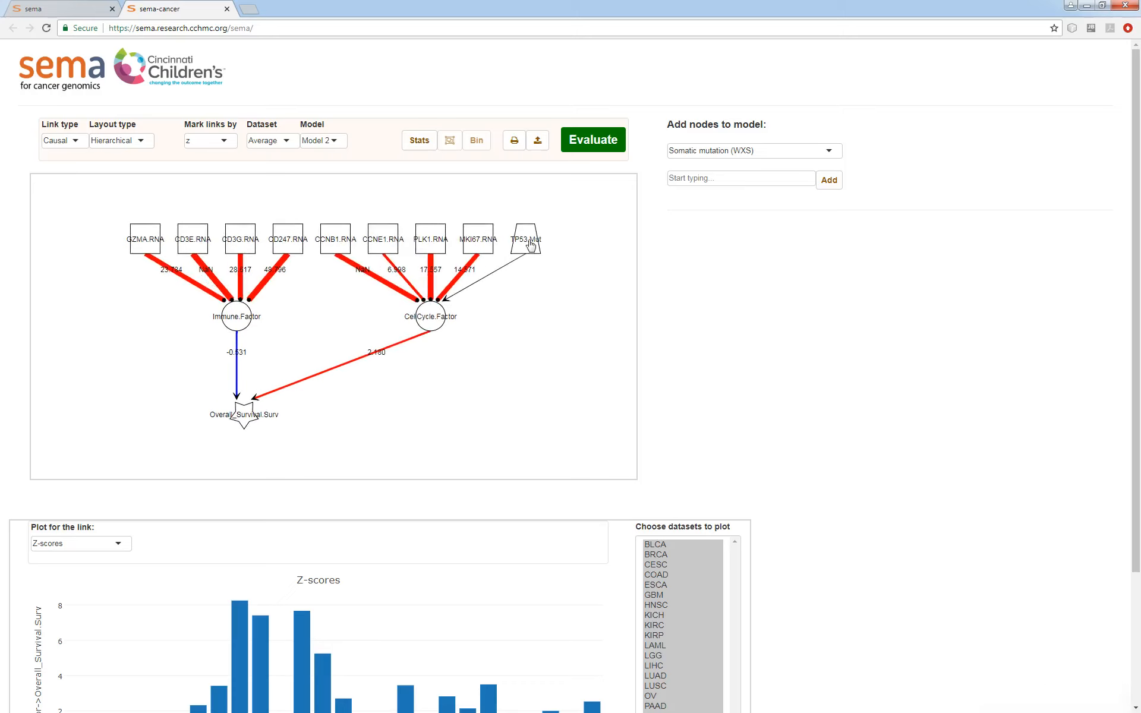
{"action": "left_click_drag", "start_coordinate": [530, 246], "coordinate": [243, 323]}
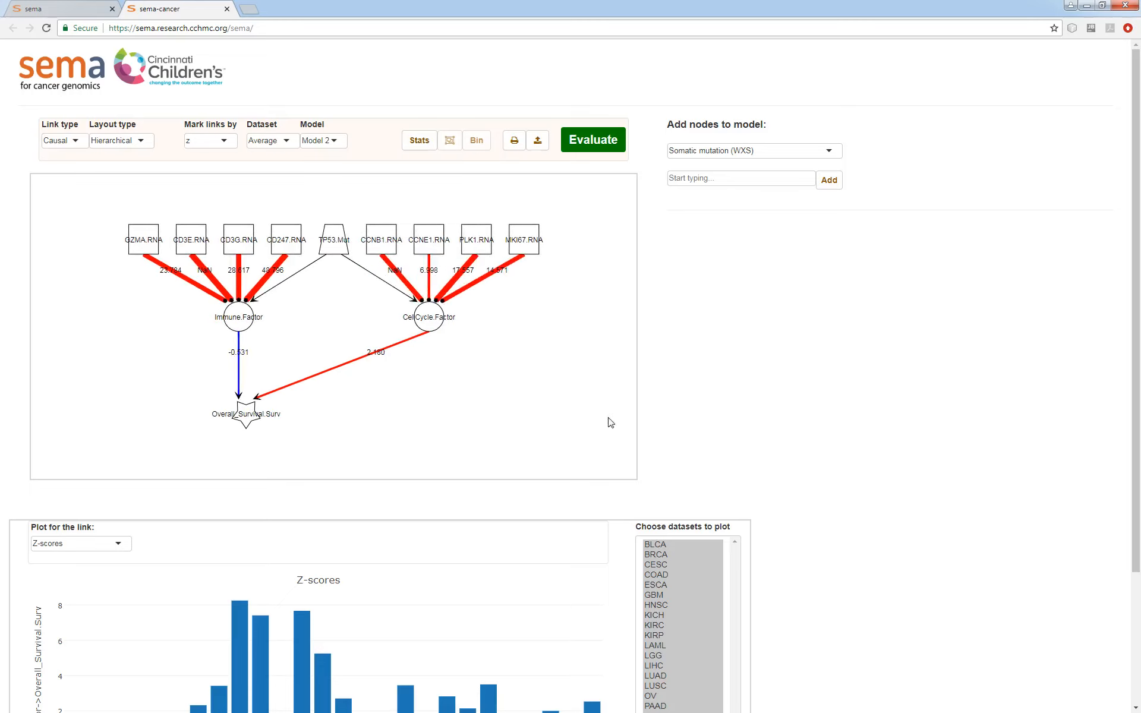
{"action": "left_click", "coordinate": [596, 142]}
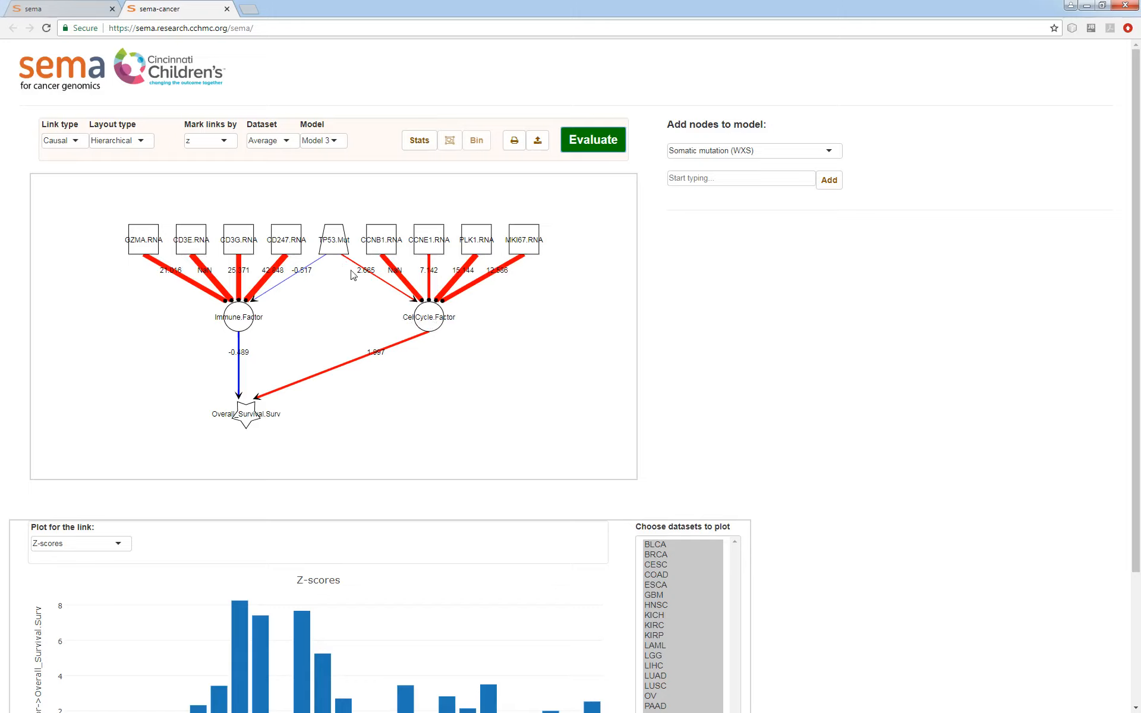
- Display the plot for the link from TP53 mutation to the CellCycle factor and show its raw data for the BRCA dataset only
{"action": "left_click", "coordinate": [381, 279]}
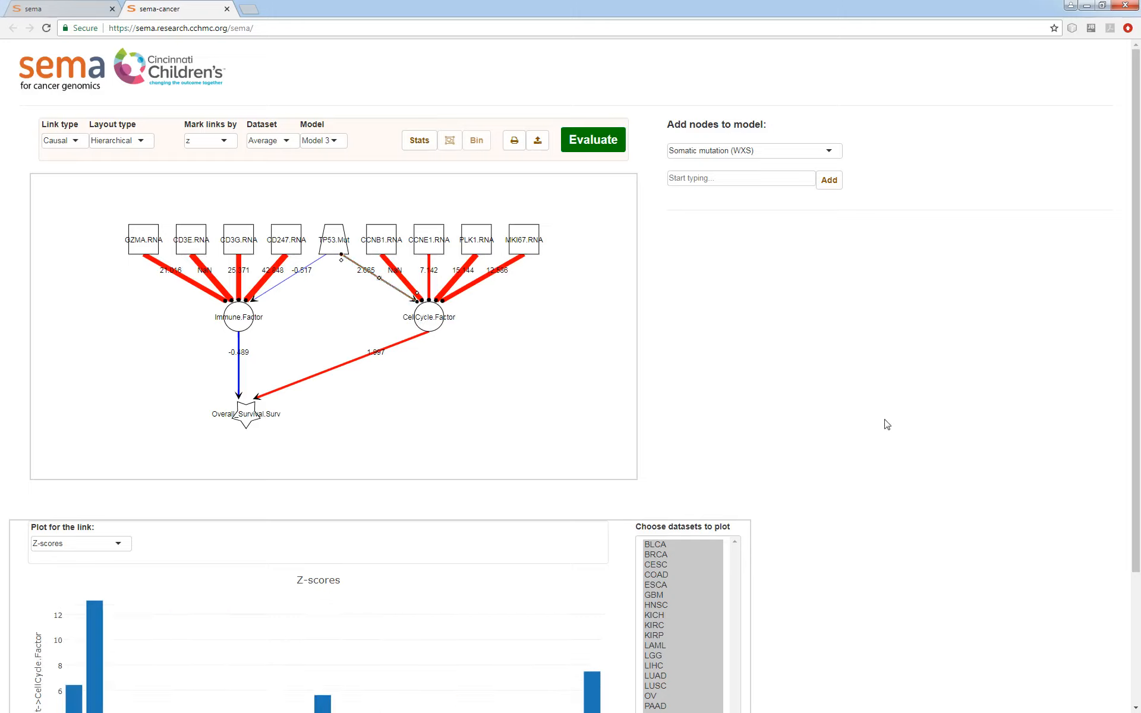
{"action": "scroll", "coordinate": [884, 423], "scroll_direction": "down", "scroll_amount": 2}
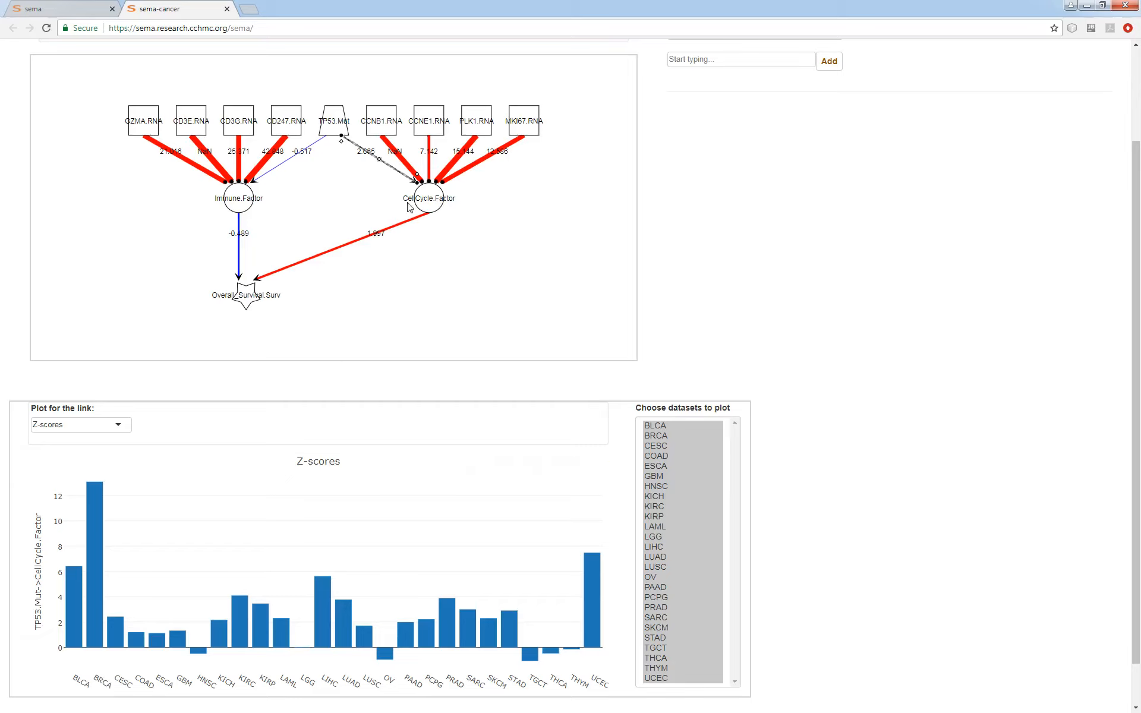
{"action": "left_click", "coordinate": [84, 426]}
{"action": "left_click", "coordinate": [71, 441]}
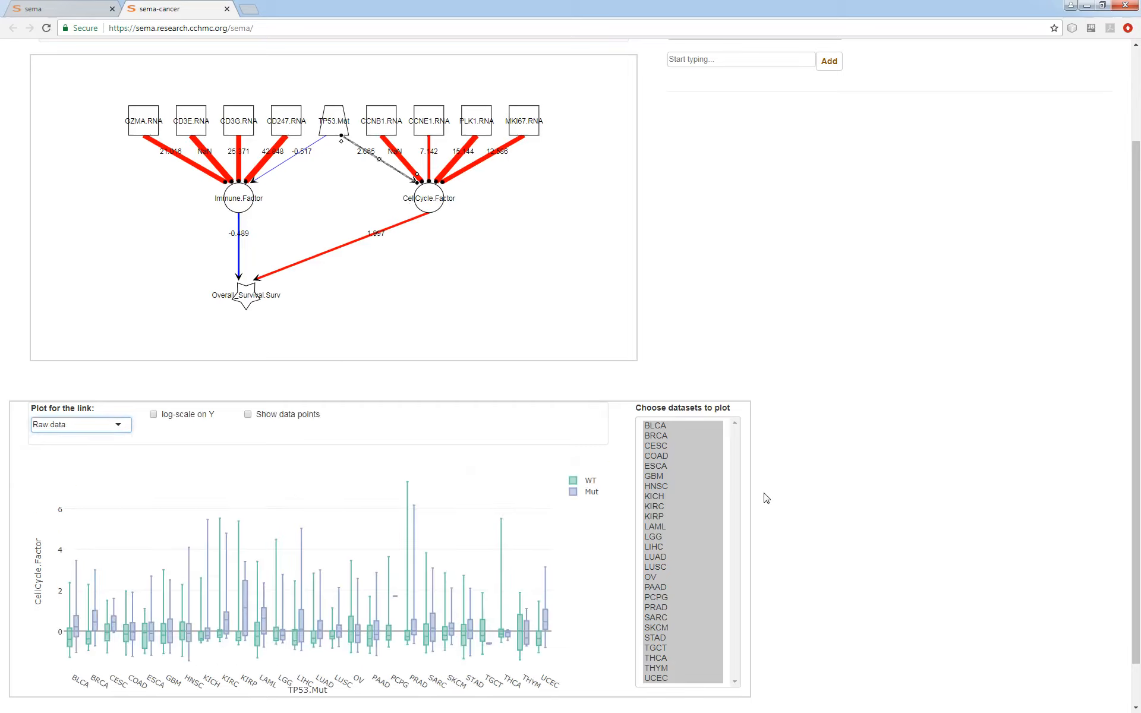
{"action": "left_click", "coordinate": [670, 438]}
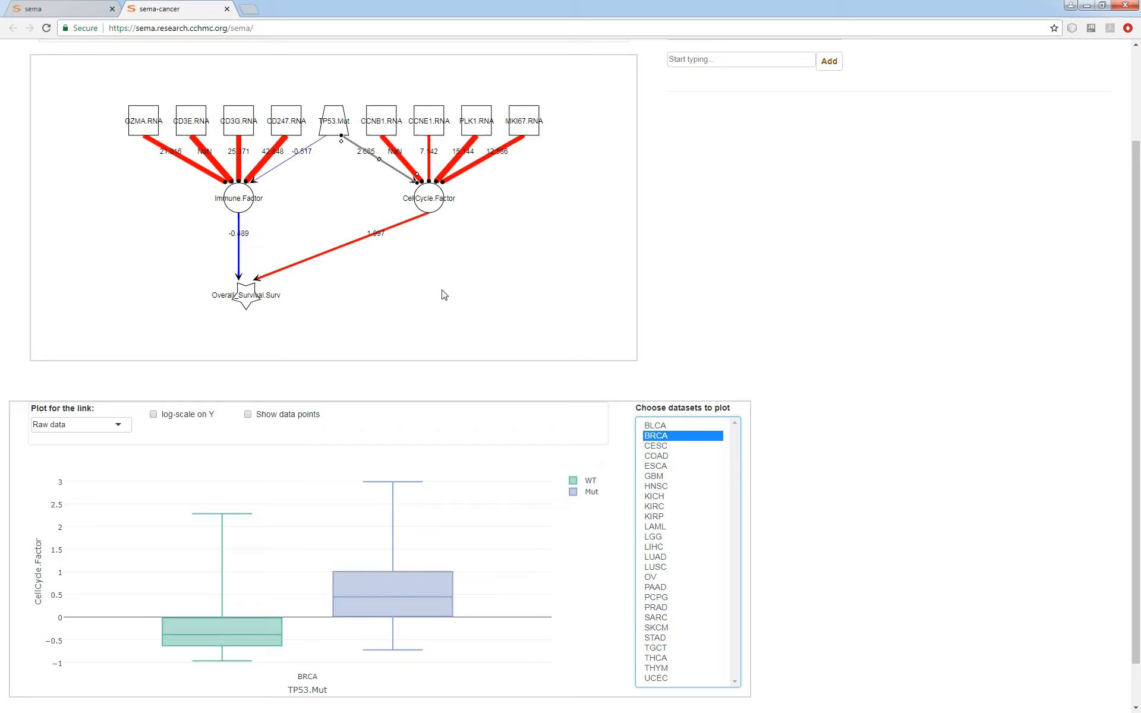
- Plot the Z-scores of the link from TP53 mutation to the Immune factor for all datasets except LAML
{"action": "left_click", "coordinate": [286, 163]}
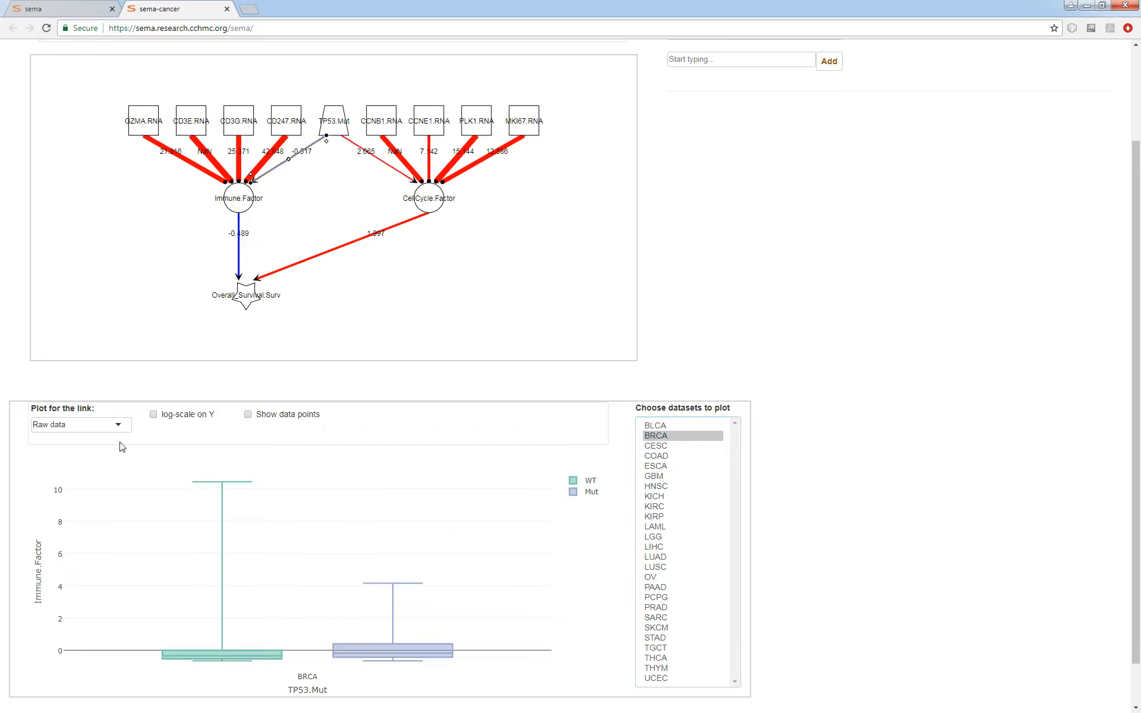
{"action": "left_click", "coordinate": [79, 424]}
{"action": "left_click", "coordinate": [60, 459]}
{"action": "left_click_drag", "start_coordinate": [654, 426], "coordinate": [661, 681]}
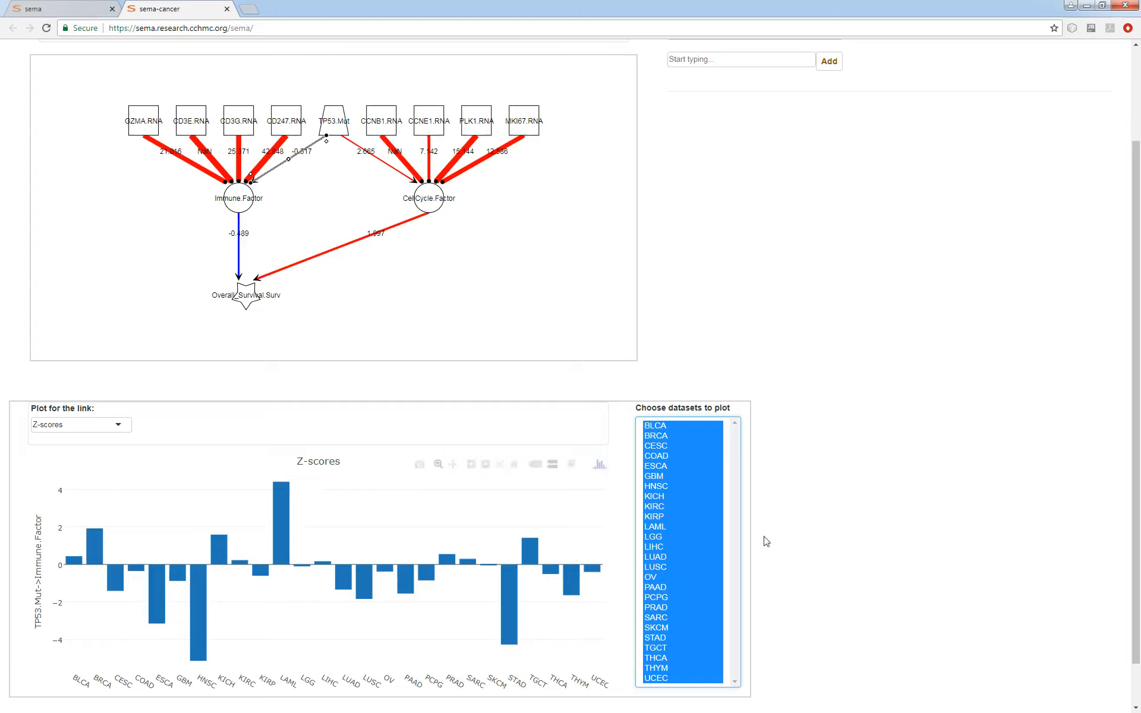
{"action": "left_click", "coordinate": [665, 526], "text": "ctrl"}
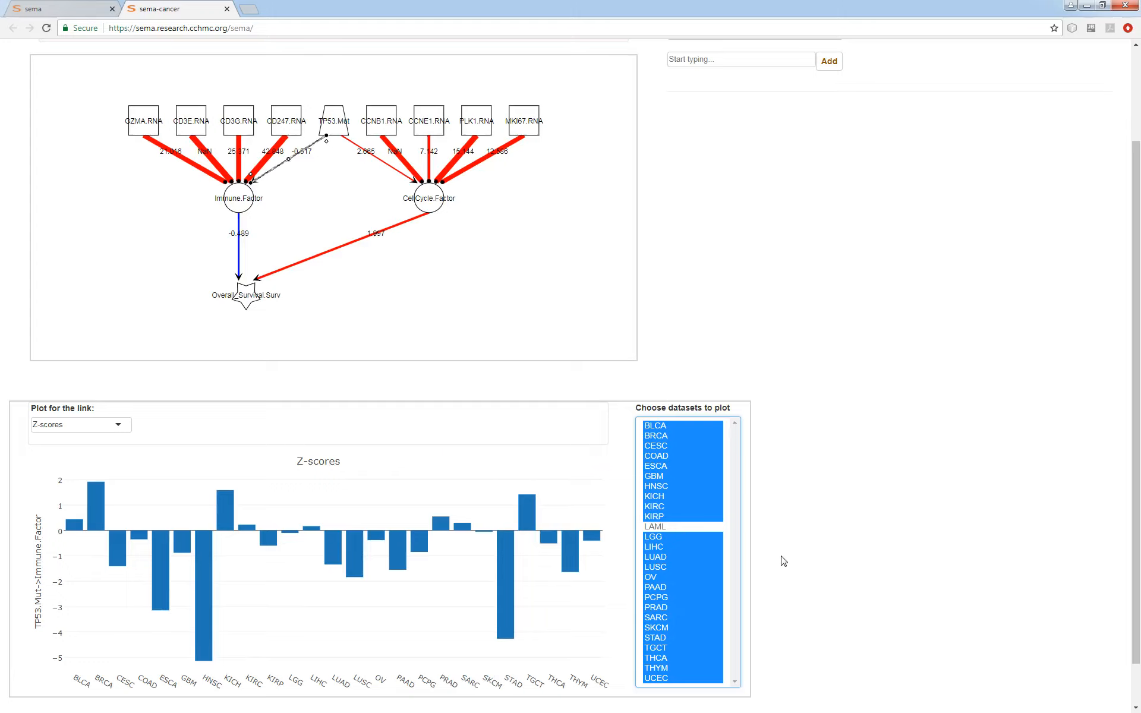
- Add the PanCan iAtlas tumor feature Nonsilent_Mutation_Rate as a node in the model
{"action": "scroll", "coordinate": [932, 474], "scroll_direction": "up", "scroll_amount": 1}
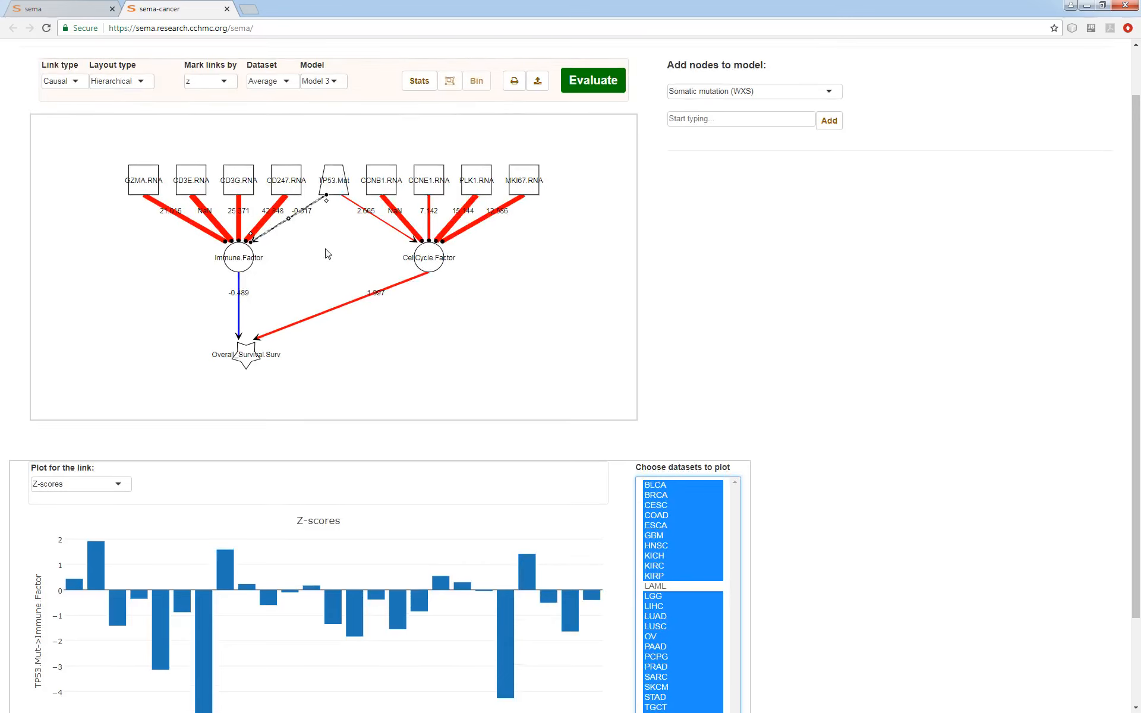
{"action": "left_click", "coordinate": [327, 271]}
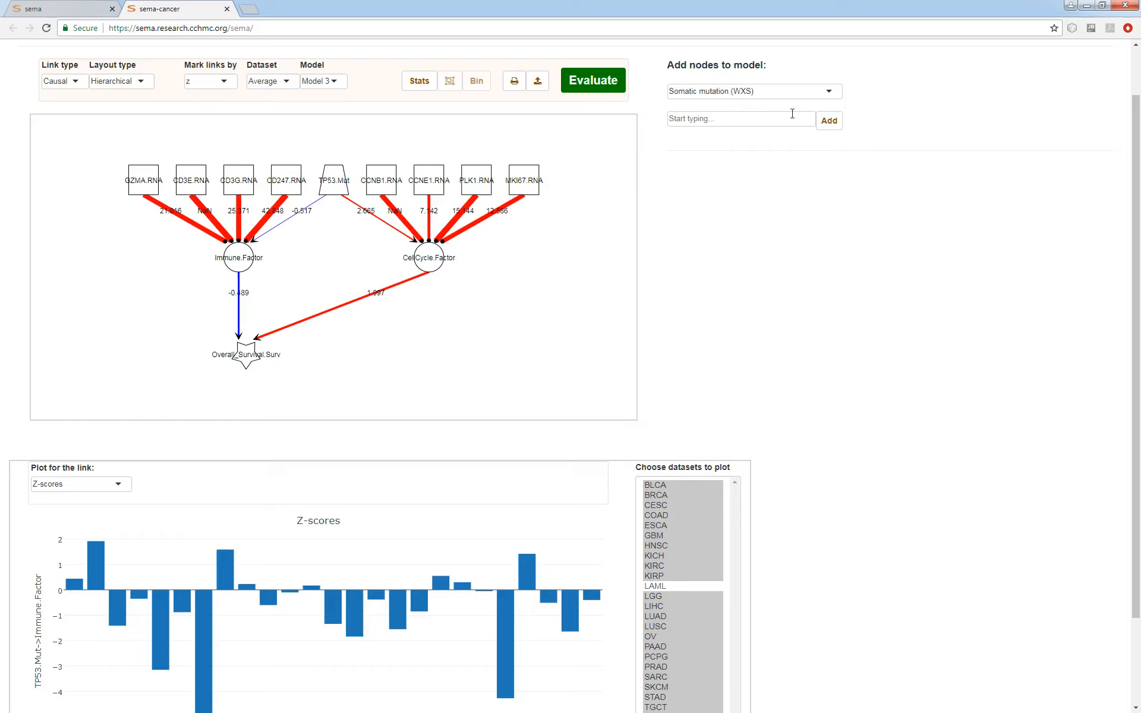
{"action": "left_click", "coordinate": [745, 92]}
{"action": "left_click", "coordinate": [715, 171]}
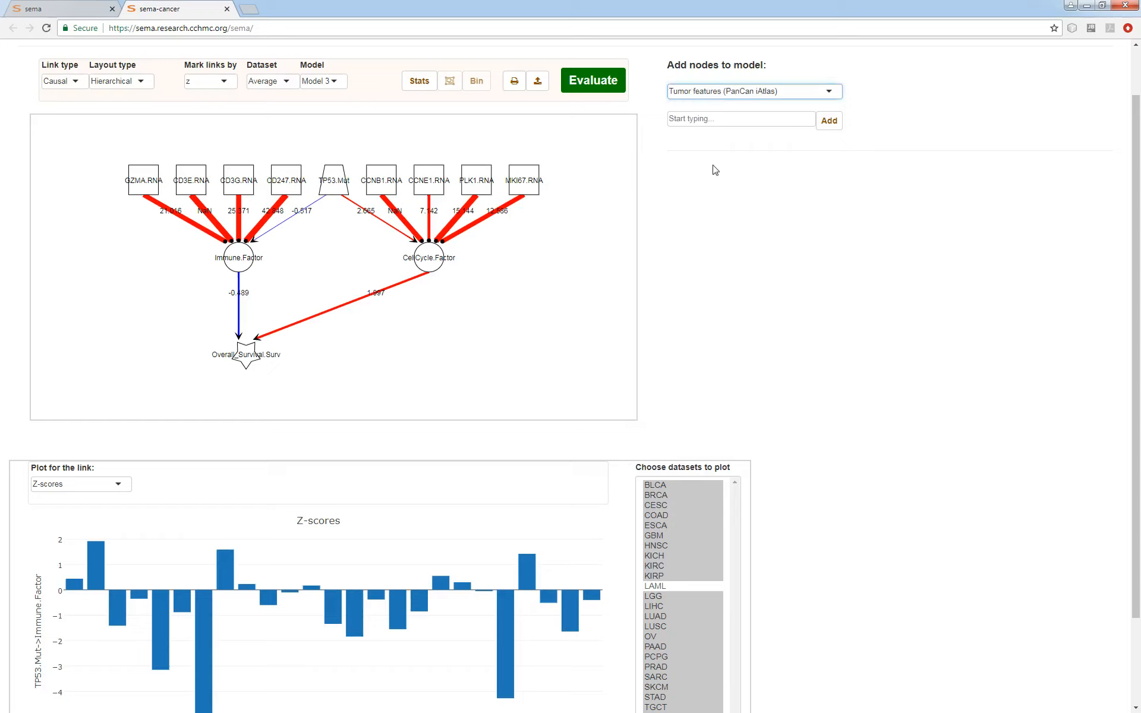
{"action": "left_click", "coordinate": [713, 121]}
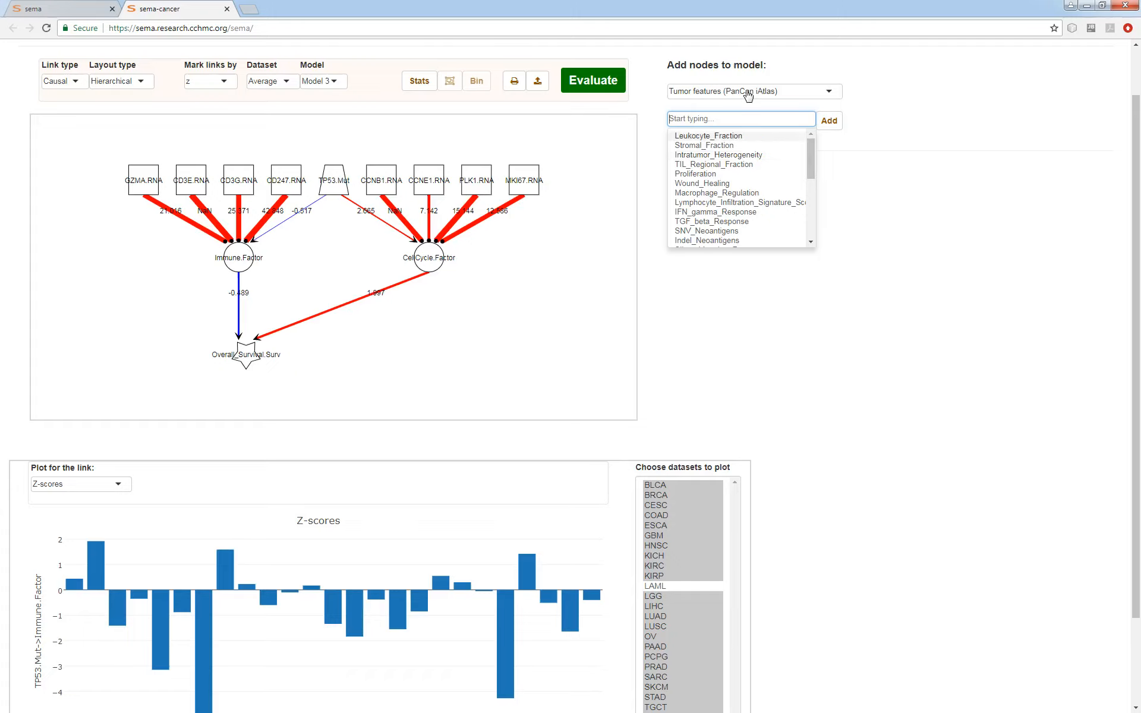
{"action": "type", "text": "mut"}
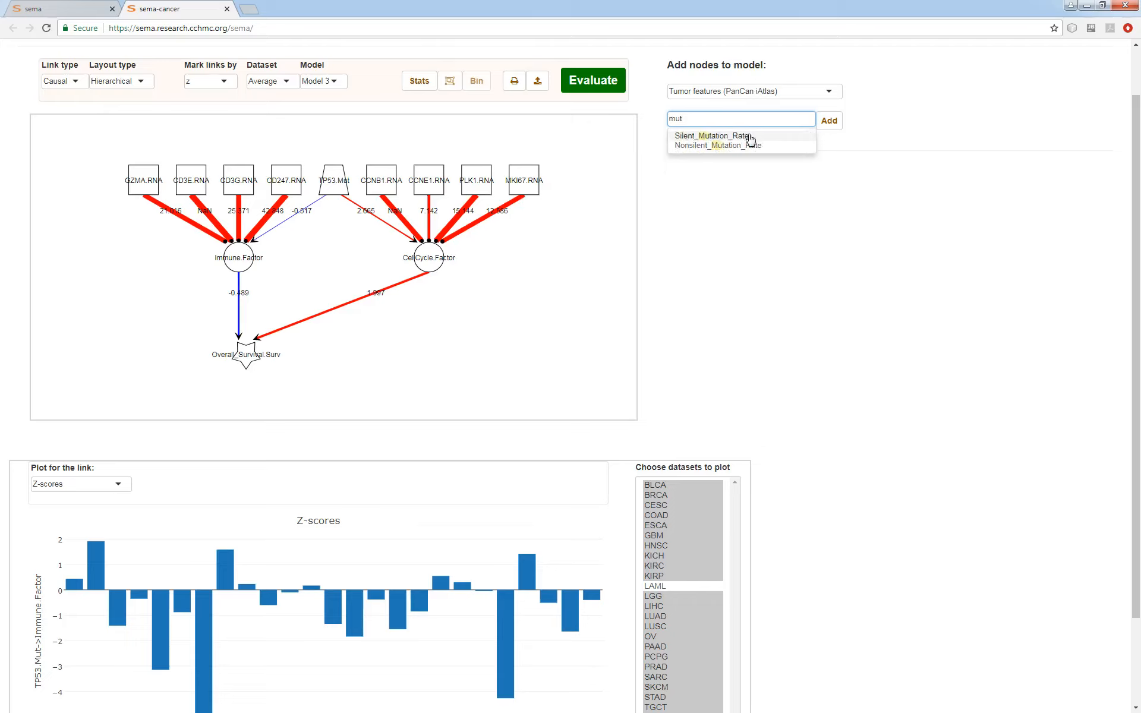
{"action": "left_click", "coordinate": [721, 146]}
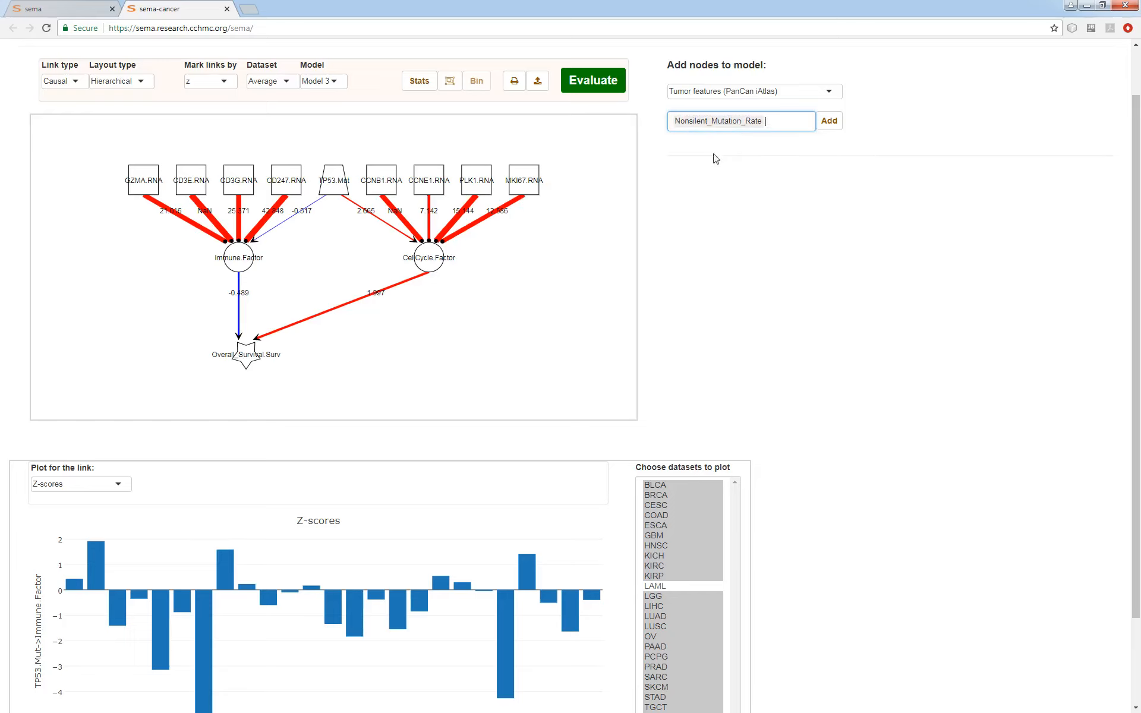
{"action": "left_click", "coordinate": [827, 121]}
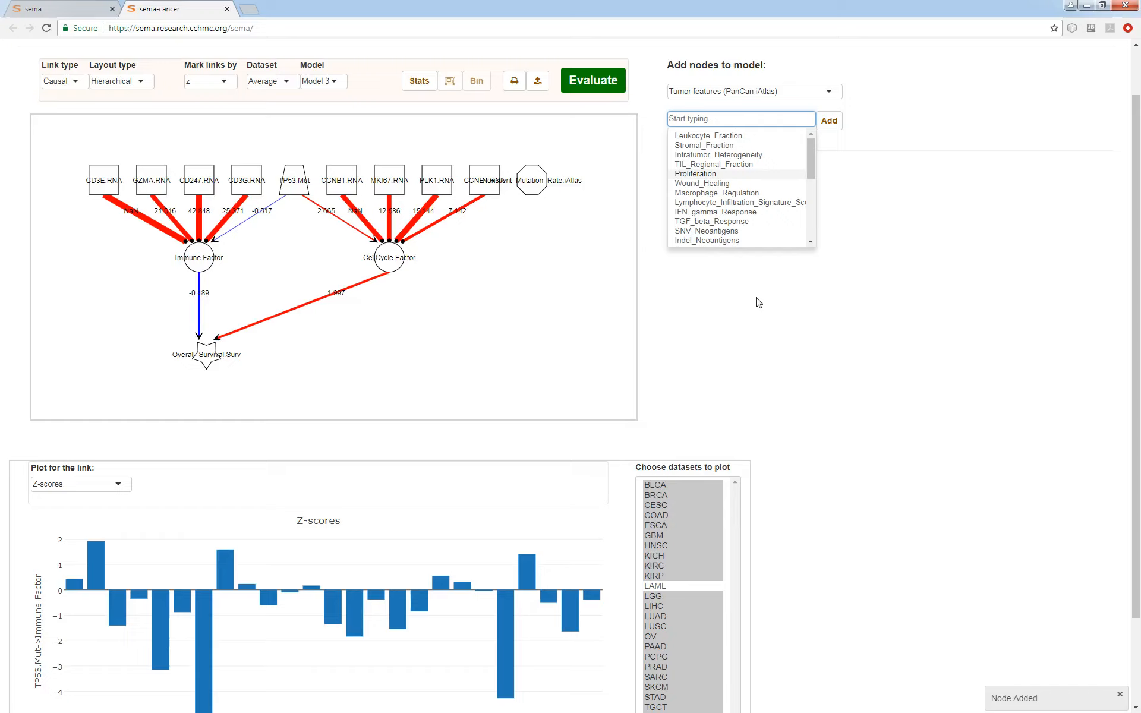
- Add the tumor feature Aneuploidy_Score as a node in the model
{"action": "type", "text": "tumor"}
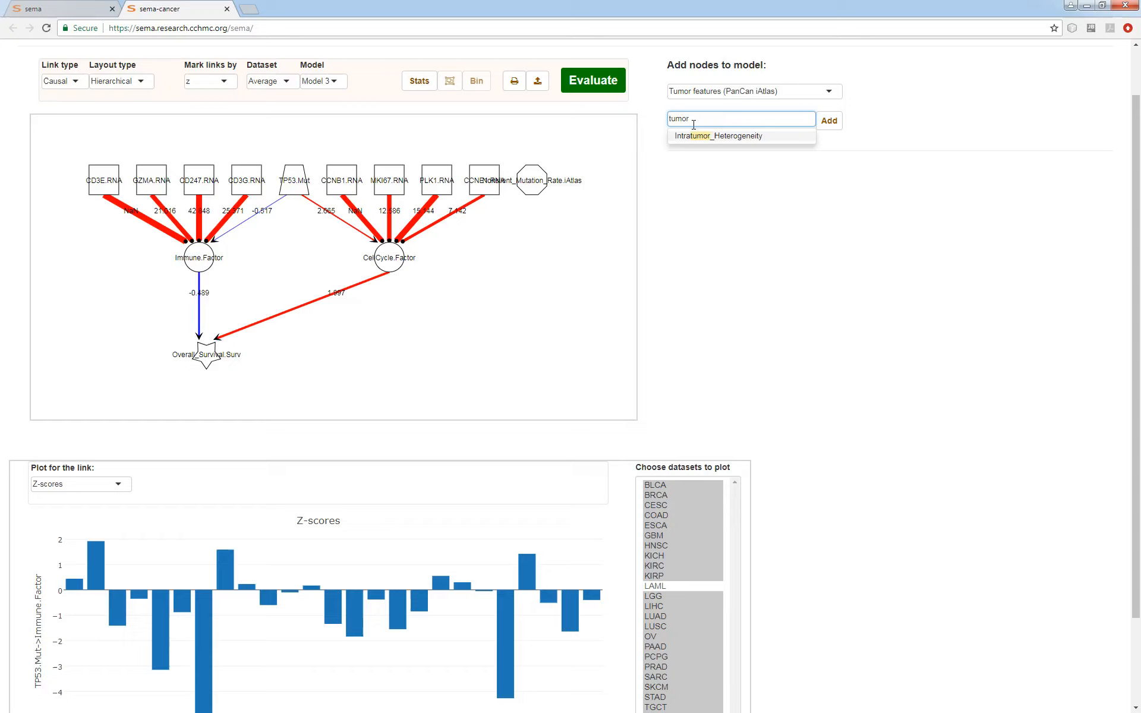
{"action": "key", "text": "BackSpace"}
{"action": "key", "text": "BackSpace"}
{"action": "key", "text": "BackSpace"}
{"action": "key", "text": "BackSpace"}
{"action": "key", "text": "BackSpace"}
{"action": "type", "text": "ane"}
{"action": "left_click", "coordinate": [700, 136]}
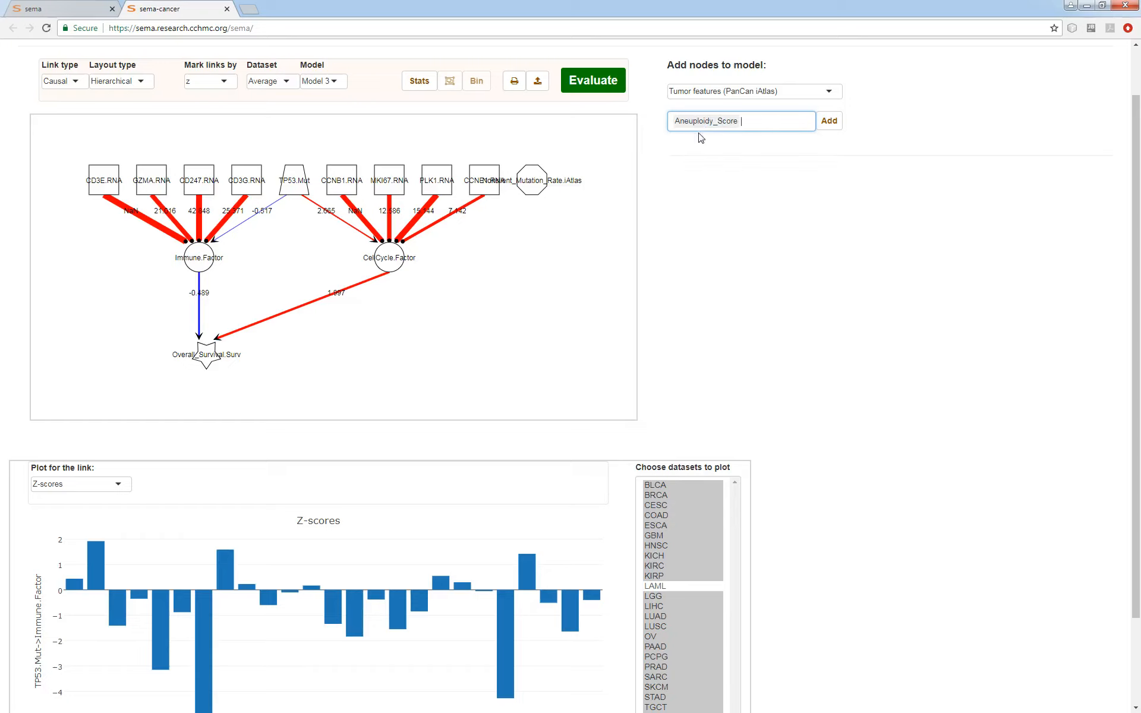
{"action": "left_click", "coordinate": [829, 120]}
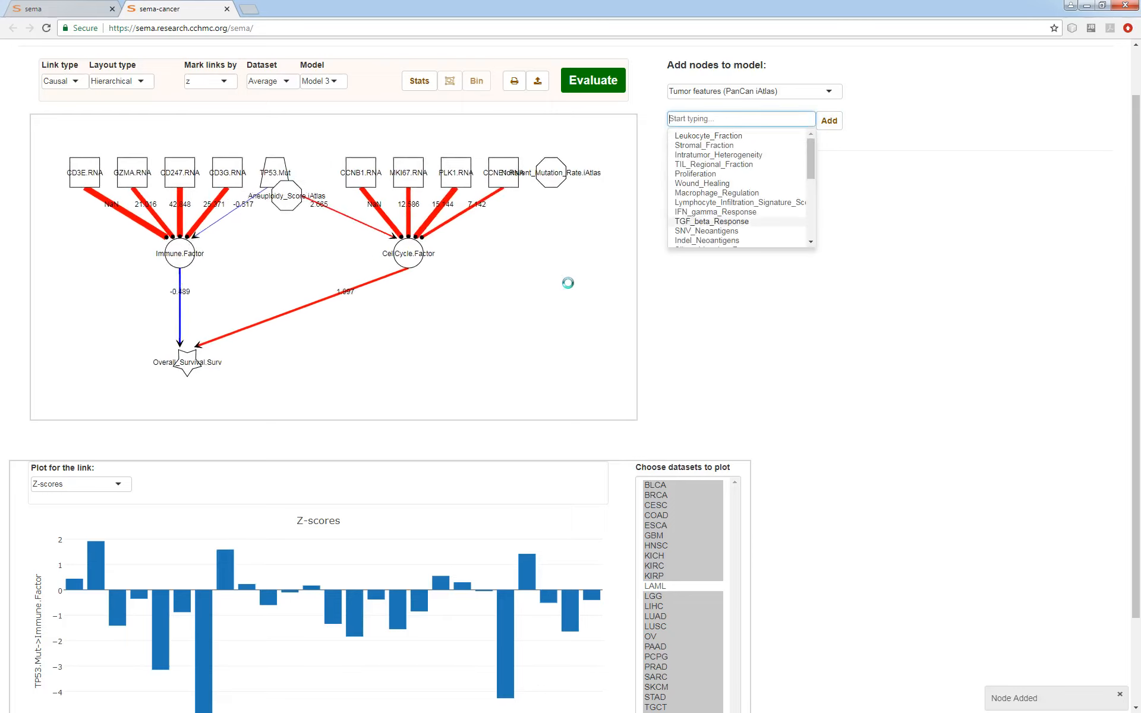
- Add causal links from TP53 mutation to both tumor feature nodes, and from each tumor feature to the CellCycle and Immune factors
{"action": "left_click_drag", "start_coordinate": [271, 180], "coordinate": [535, 184]}
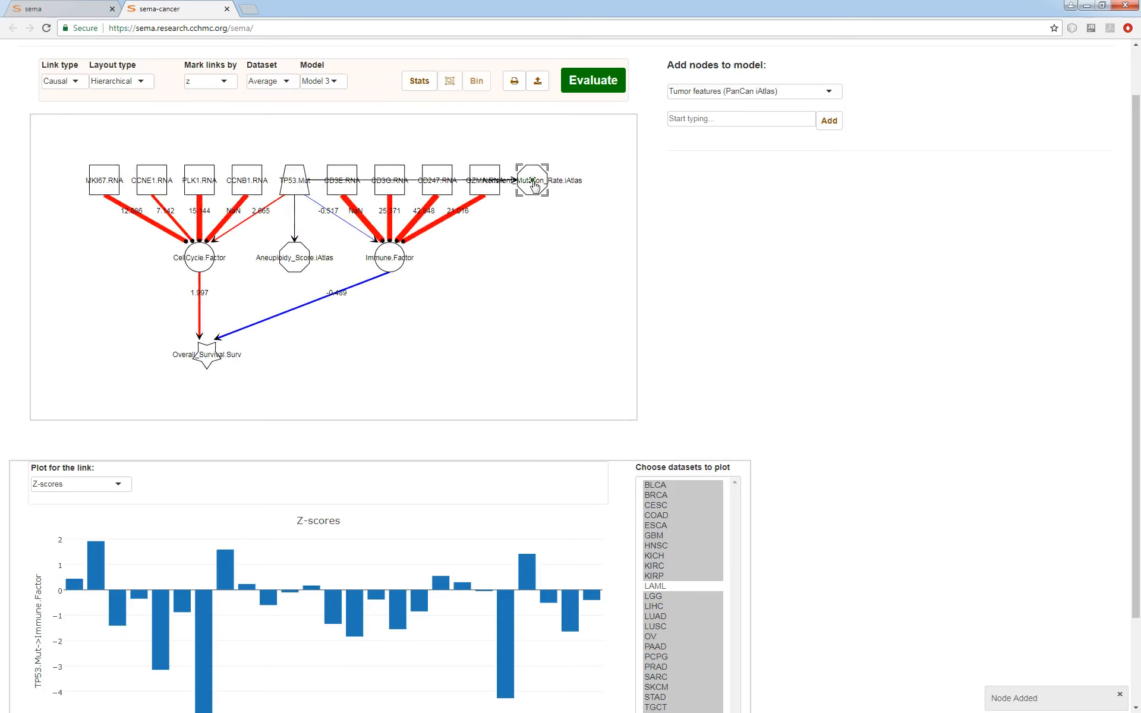
{"action": "left_click_drag", "start_coordinate": [289, 266], "coordinate": [240, 262]}
{"action": "left_click_drag", "start_coordinate": [455, 289], "coordinate": [364, 332]}
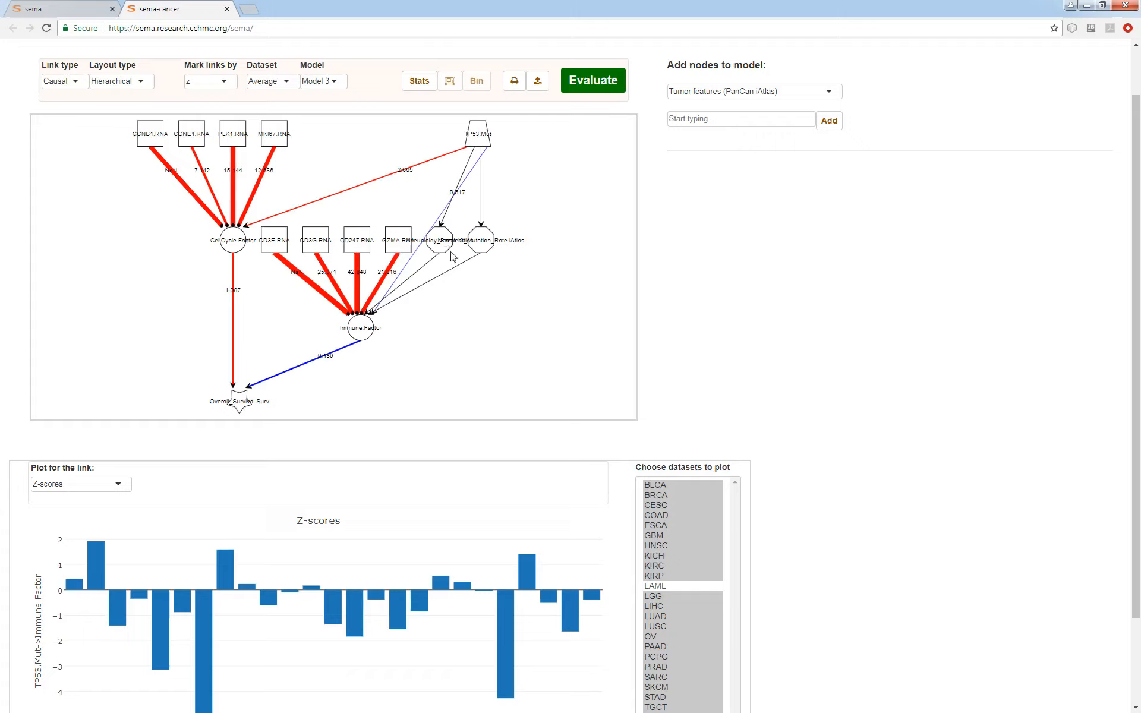
{"action": "left_click_drag", "start_coordinate": [448, 252], "coordinate": [236, 250]}
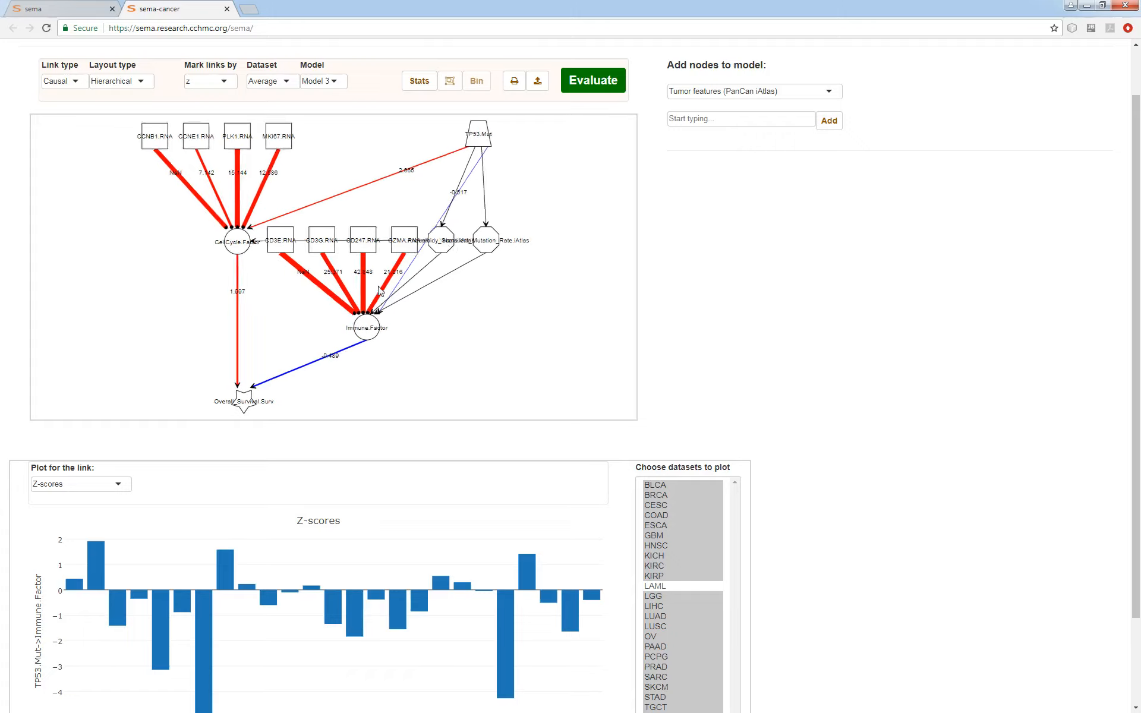
{"action": "left_click_drag", "start_coordinate": [418, 281], "coordinate": [239, 309]}
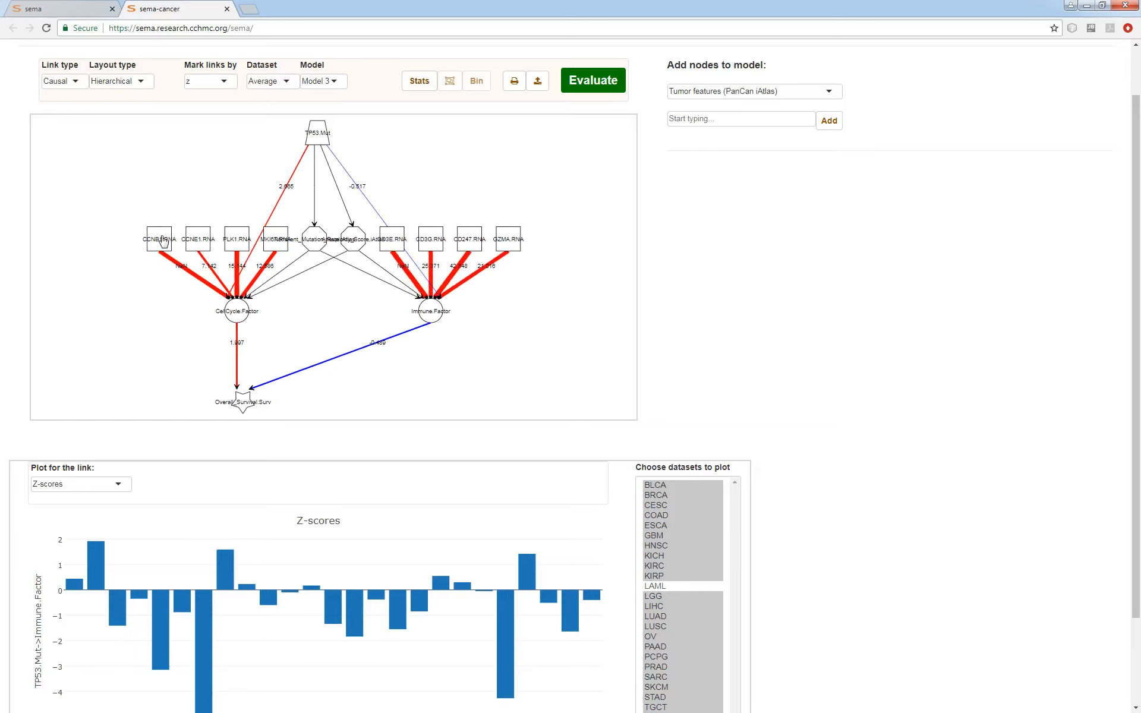
- Spread the CCNB1, CCNE1, PLK1 and MKI67 RNA nodes out to the left of the CellCycle factor, clear of the tumor features
{"action": "left_click_drag", "start_coordinate": [160, 239], "coordinate": [101, 241]}
{"action": "left_click_drag", "start_coordinate": [207, 246], "coordinate": [123, 213]}
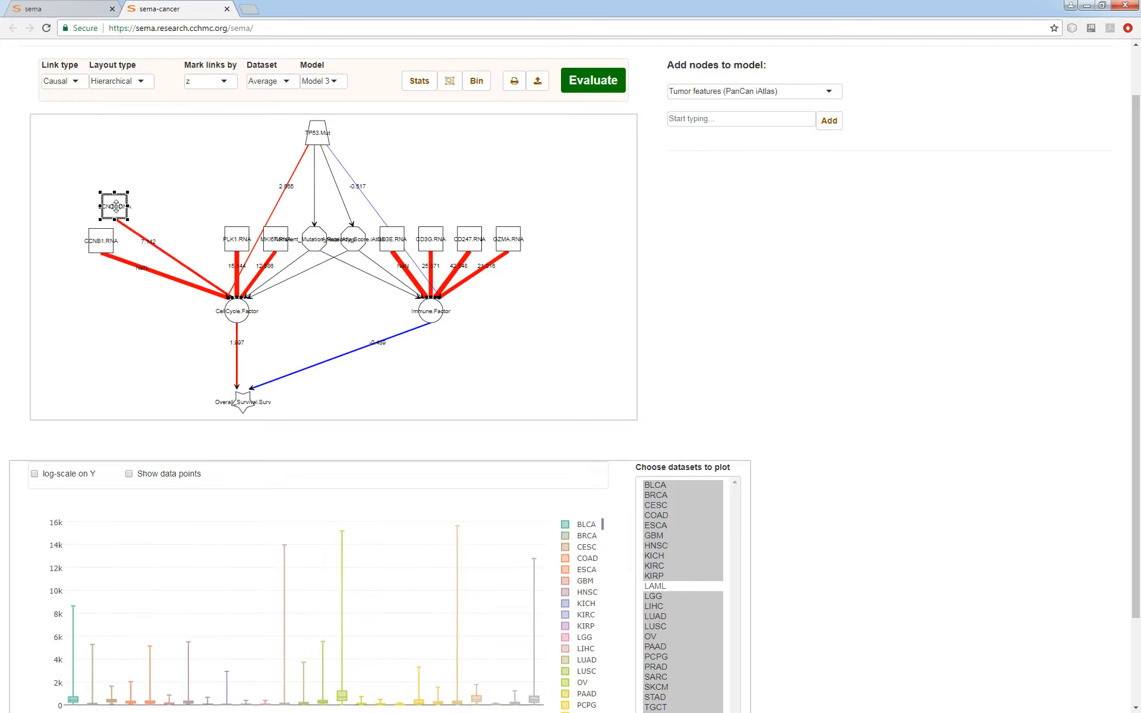
{"action": "left_click", "coordinate": [234, 241]}
{"action": "left_click_drag", "start_coordinate": [233, 241], "coordinate": [179, 210]}
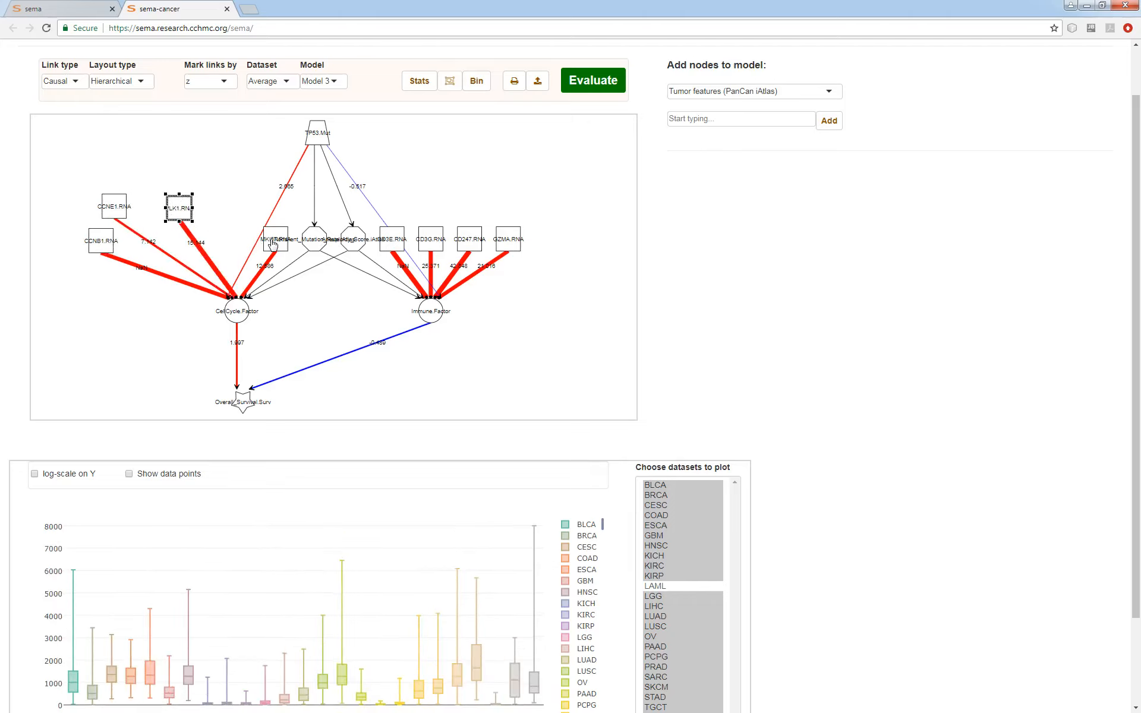
{"action": "left_click_drag", "start_coordinate": [274, 241], "coordinate": [137, 306]}
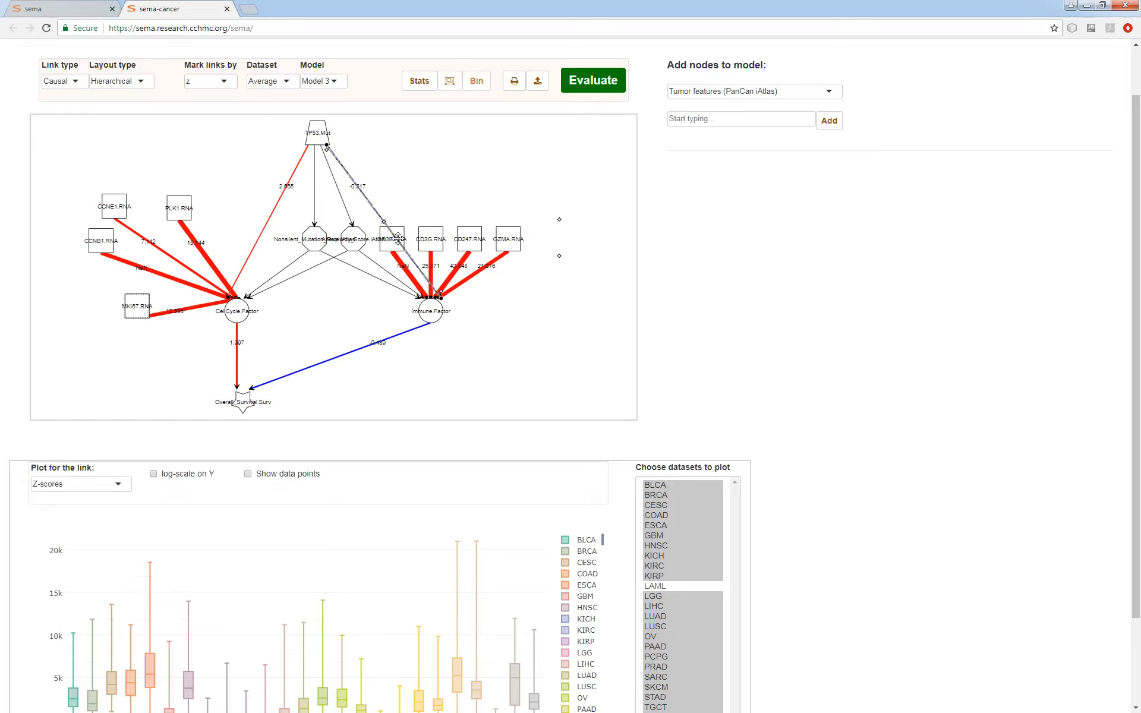
- Move the CD3E RNA node to the right of the Immune factor and space the Nonsilent_Mutation_Rate and Aneuploidy_Score nodes apart
{"action": "left_click", "coordinate": [402, 244]}
{"action": "left_click_drag", "start_coordinate": [391, 249], "coordinate": [537, 274]}
{"action": "left_click", "coordinate": [314, 240]}
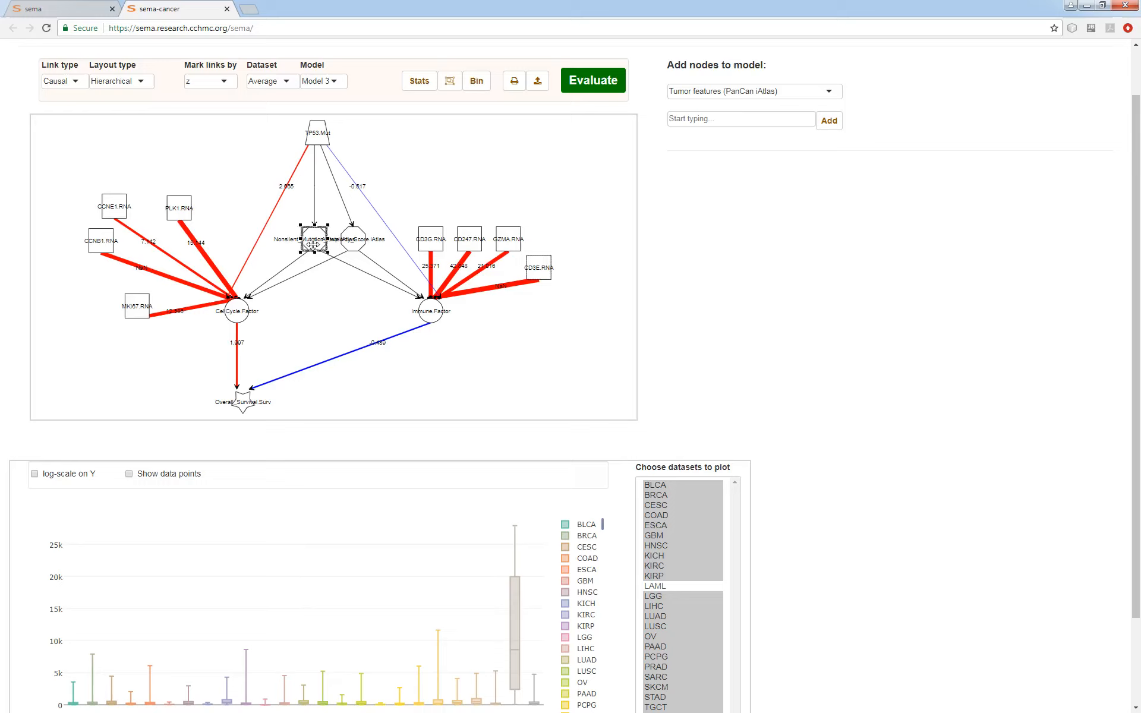
{"action": "left_click_drag", "start_coordinate": [314, 241], "coordinate": [368, 263]}
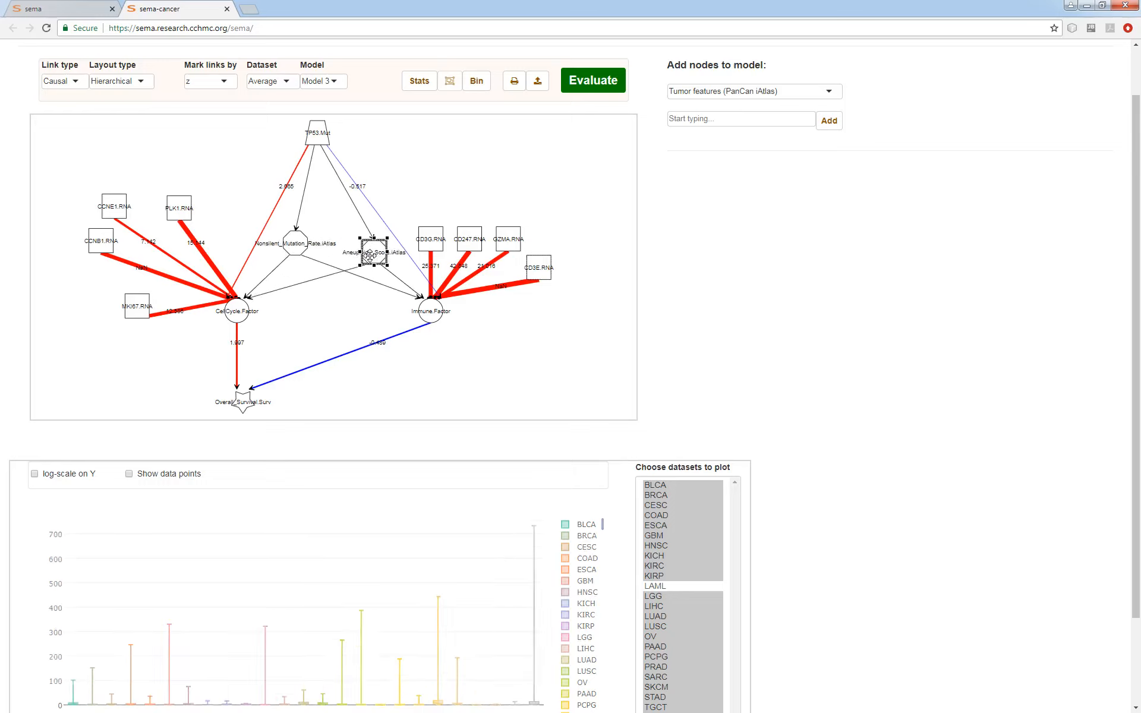
- Evaluate the extended model and plot the Z-scores of the links from TP53 mutation to Aneuploidy_Score and to Nonsilent_Mutation_Rate
{"action": "left_click", "coordinate": [604, 89]}
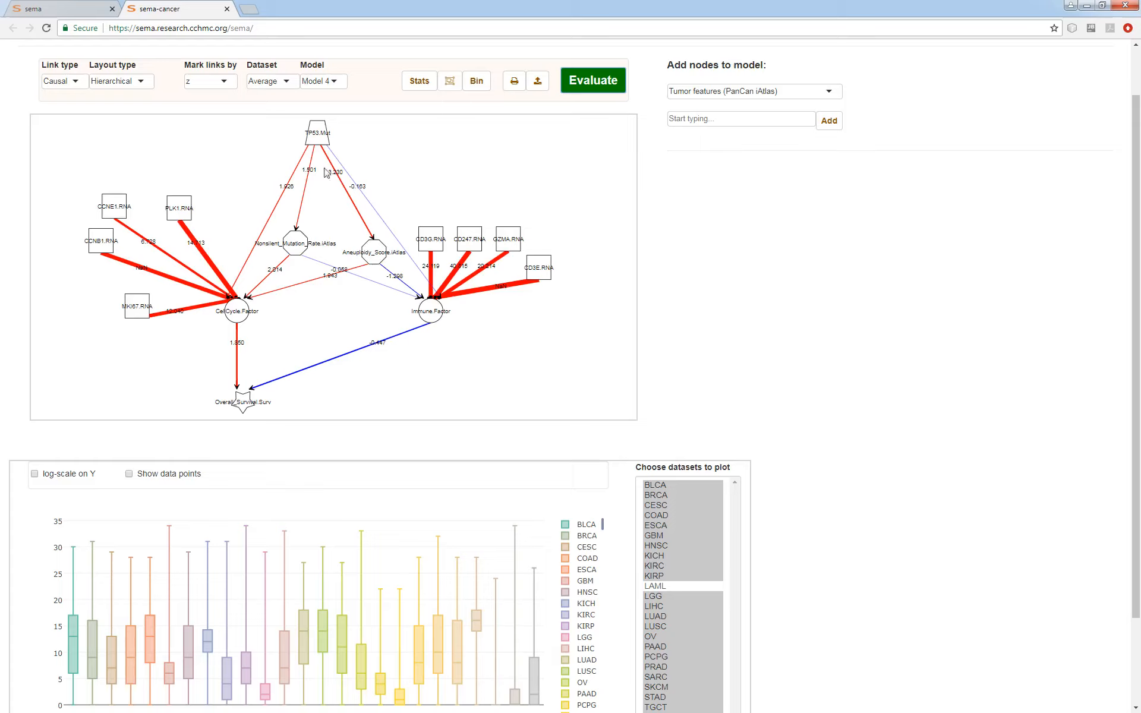
{"action": "left_click", "coordinate": [355, 210]}
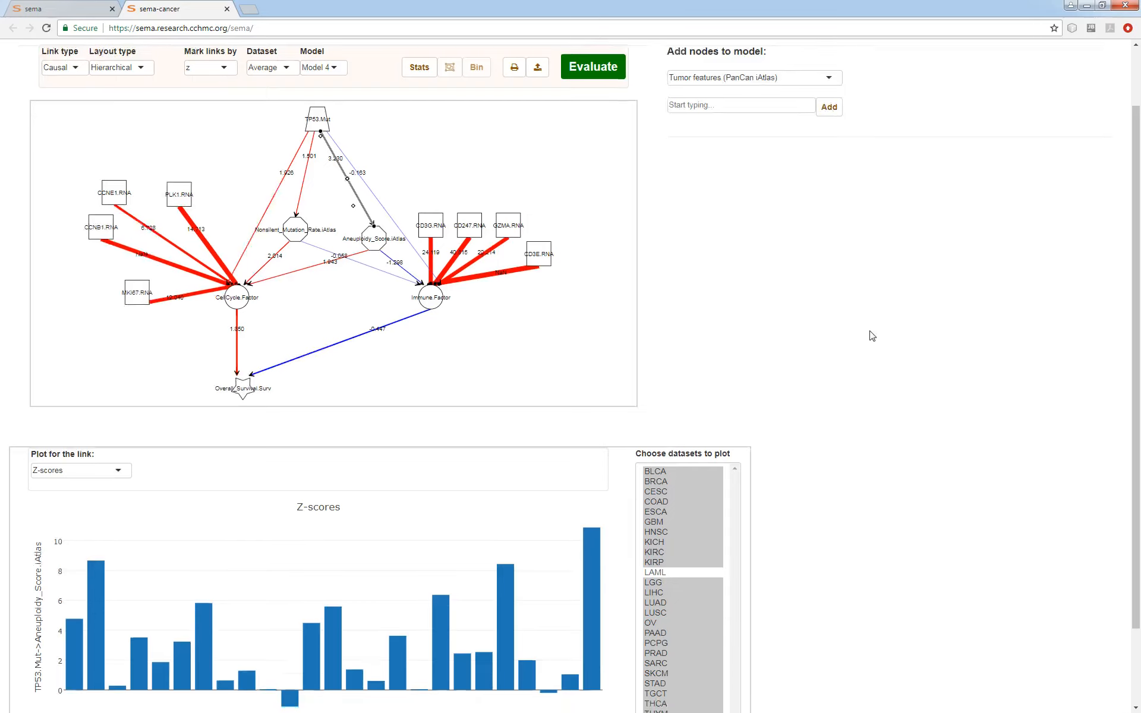
{"action": "scroll", "coordinate": [872, 333], "scroll_direction": "down", "scroll_amount": 1}
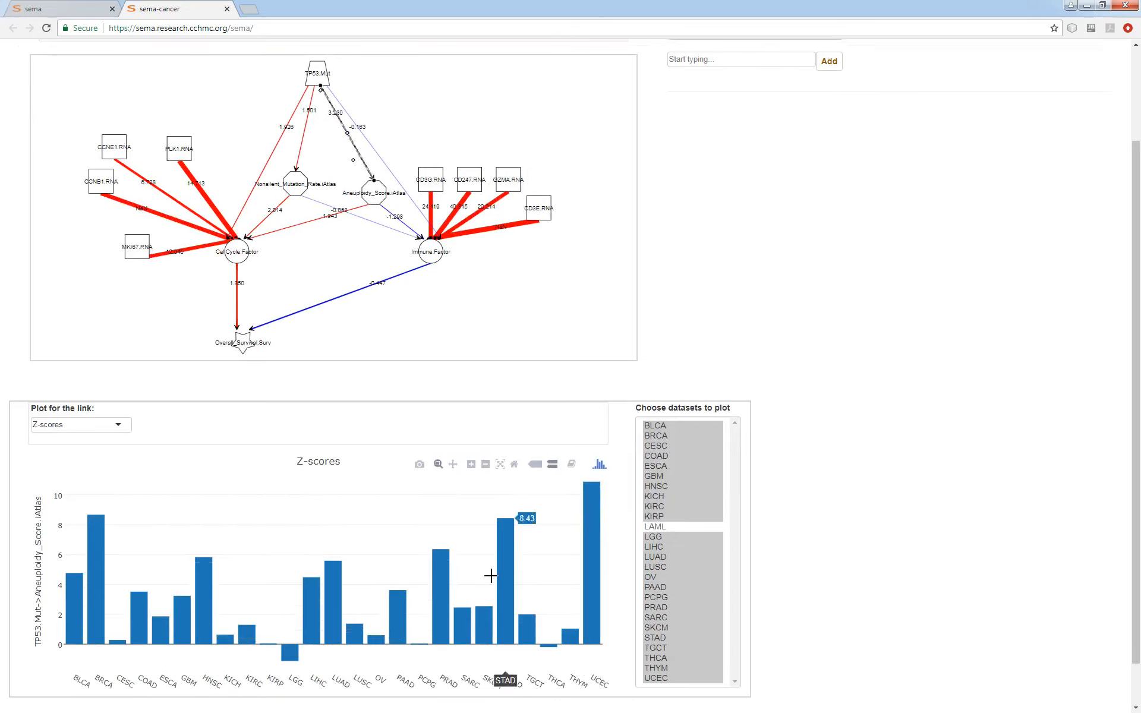
{"action": "left_click", "coordinate": [303, 150]}
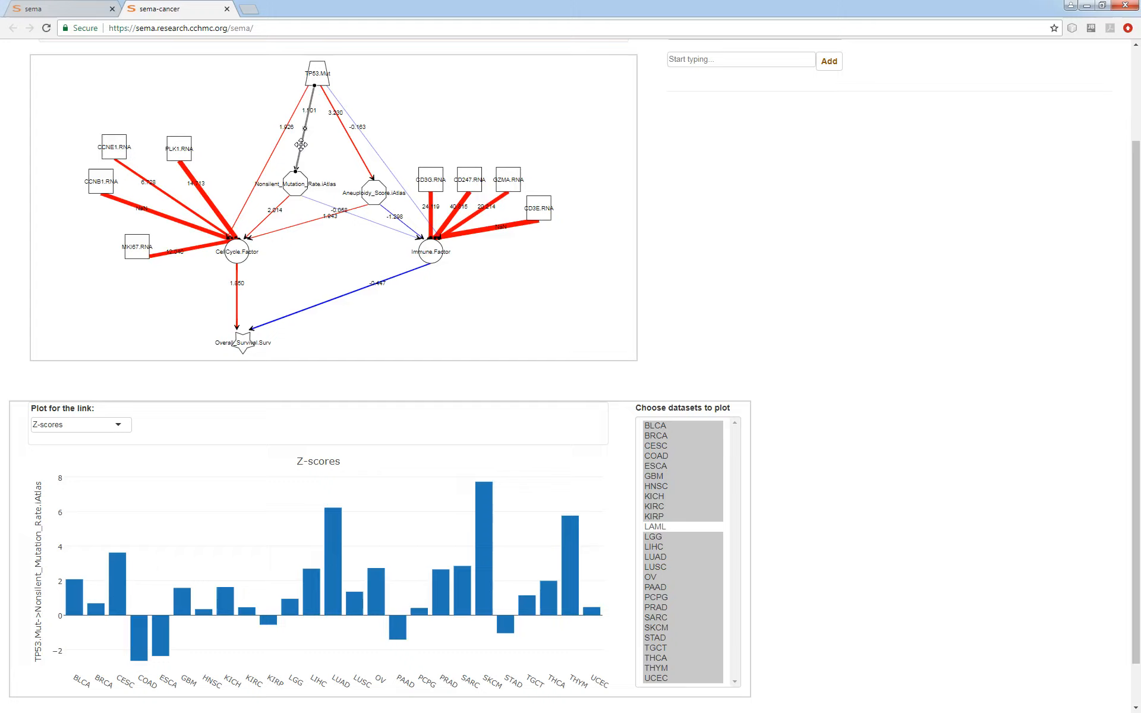